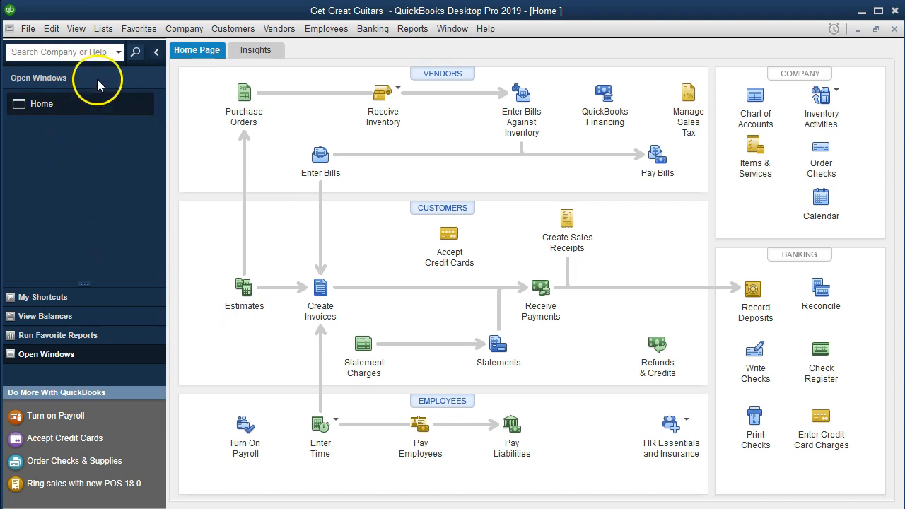
Open the Item List from the Lists menu and start a new item
click(99, 37)
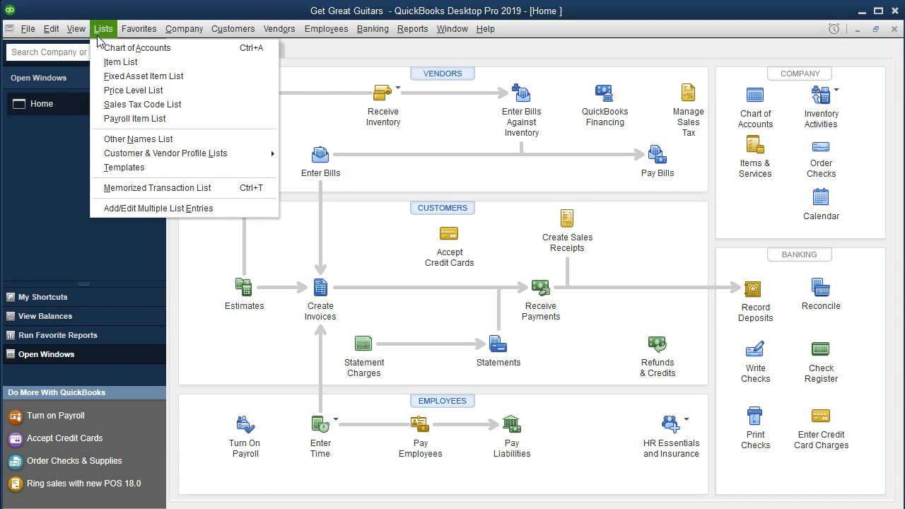
click(149, 62)
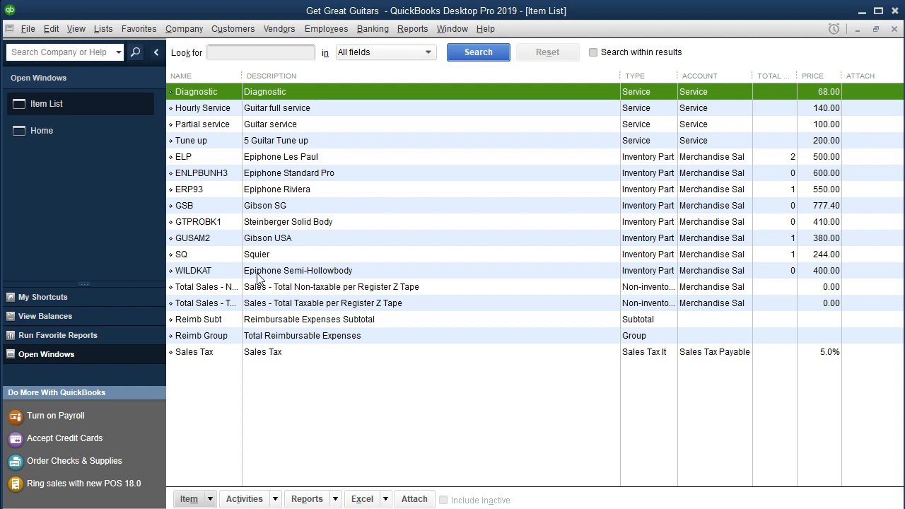
click(210, 499)
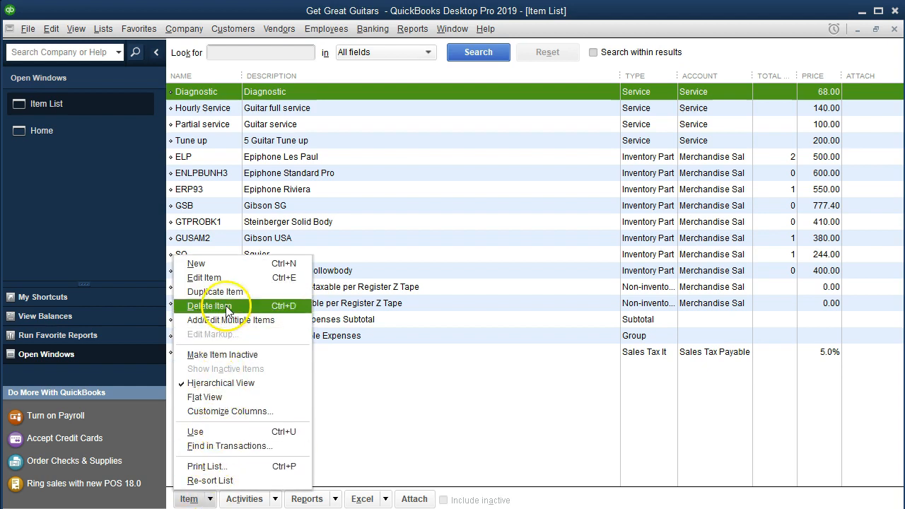
click(233, 267)
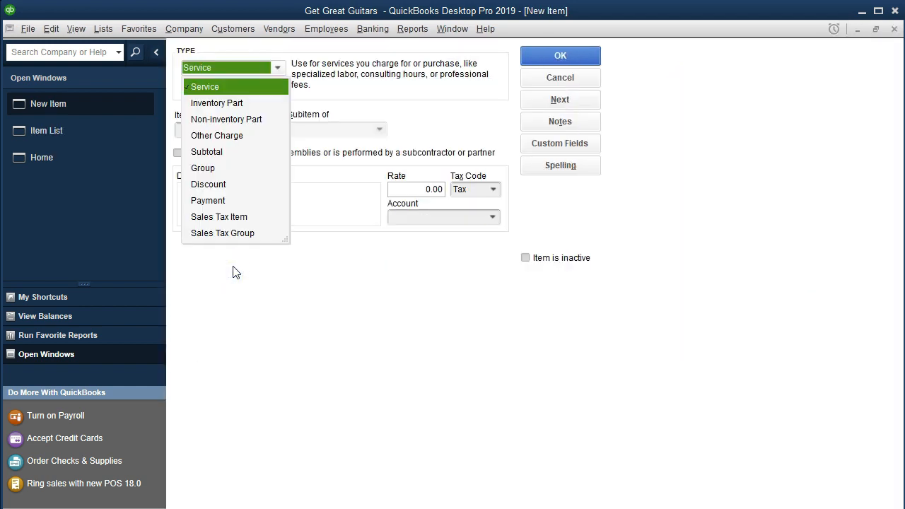
Name the Service item for a student's guitar lessons and paste that name as its description
click(238, 86)
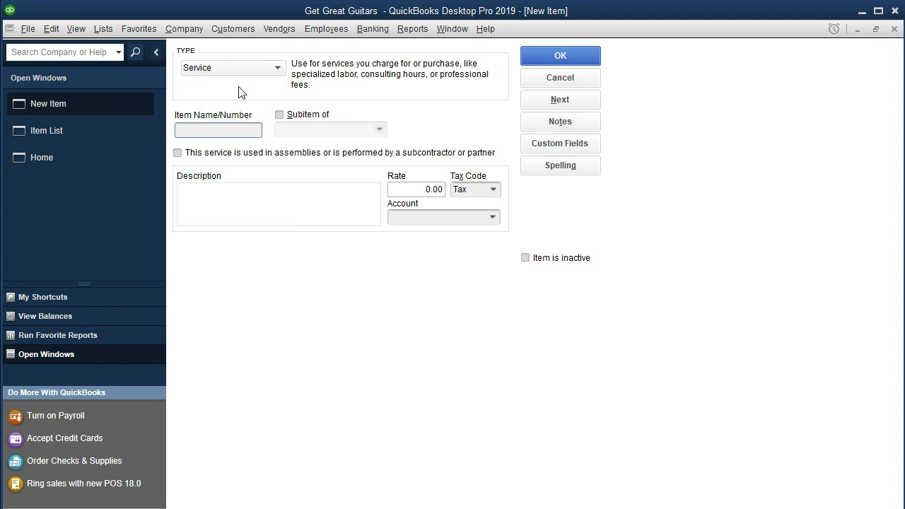
text(Angela Guitar Lessons)
key(shift+Left)
key(shift+Left)
key(shift+Left)
key(shift+Left)
key(shift+Left)
key(shift+Left)
key(shift+Left)
key(shift+Left)
key(shift+Left)
key(shift+Left)
key(shift+Left)
key(shift+Left)
key(shift+Left)
key(shift+Left)
key(shift+Left)
key(shift+Left)
key(shift+Left)
key(shift+Left)
key(shift+Left)
key(shift+Left)
key(ctrl+c)
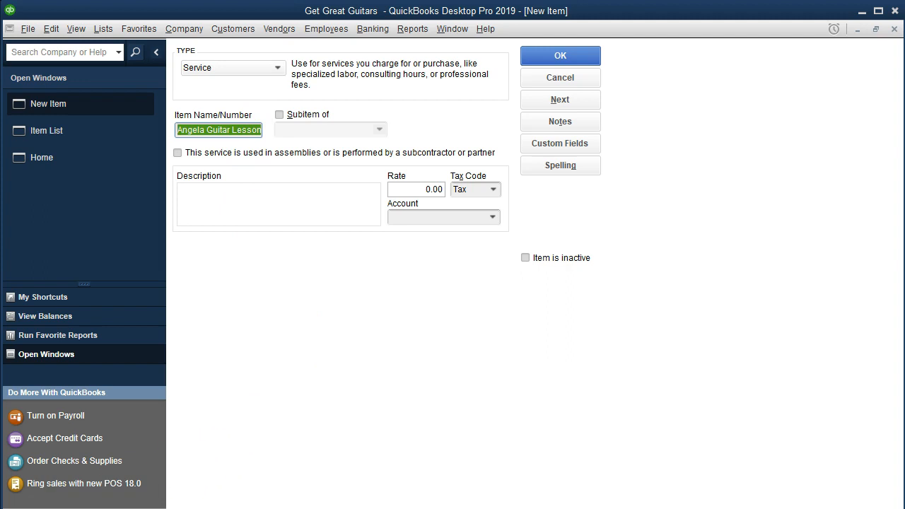
key(Right)
key(Tab)
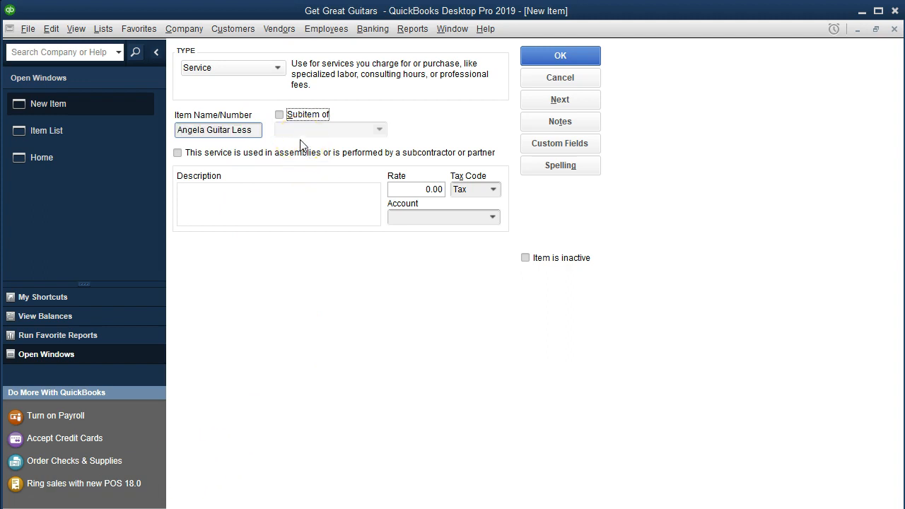
key(Tab)
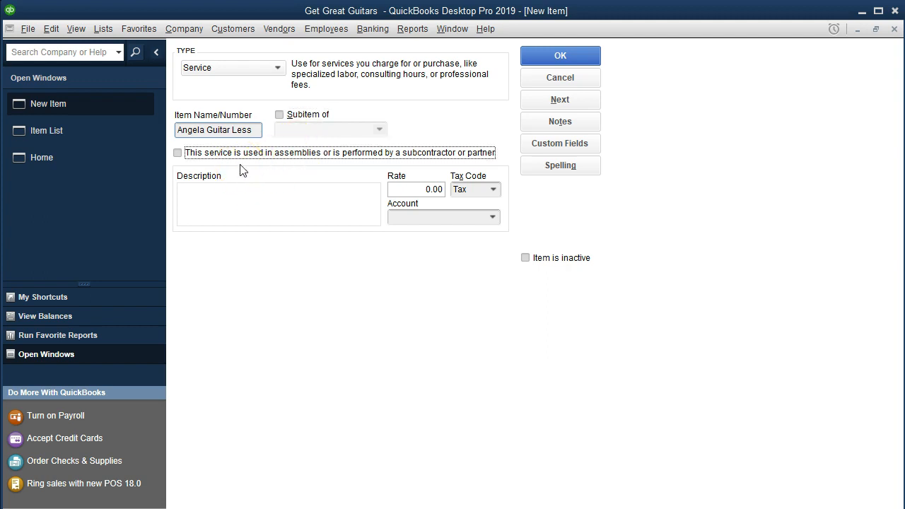
key(Tab)
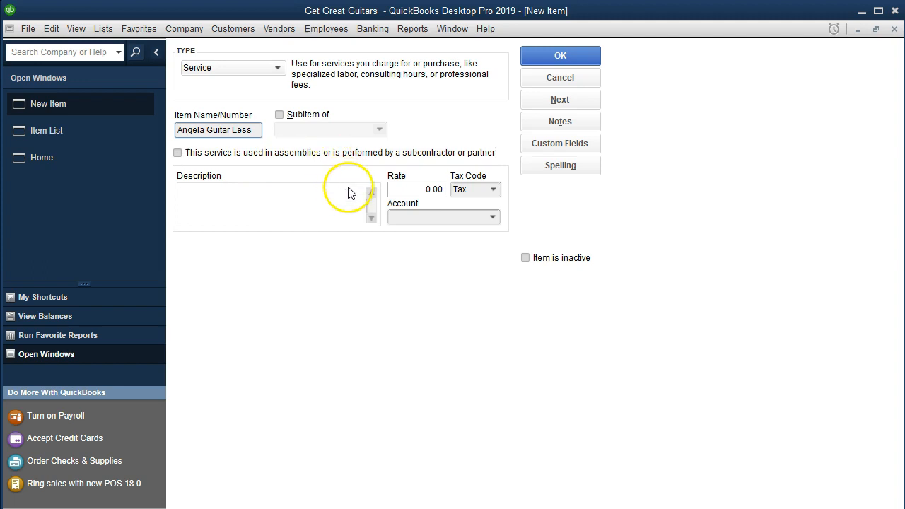
key(ctrl+v)
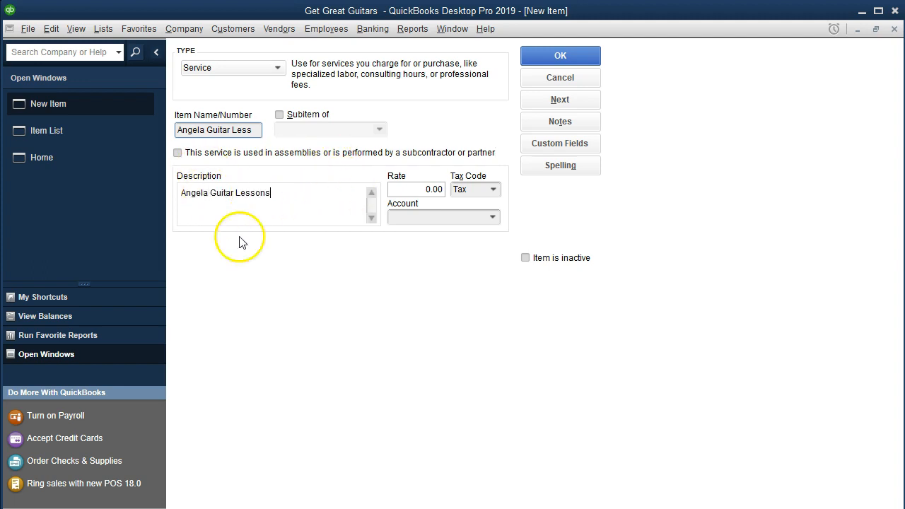
click(252, 217)
click(355, 195)
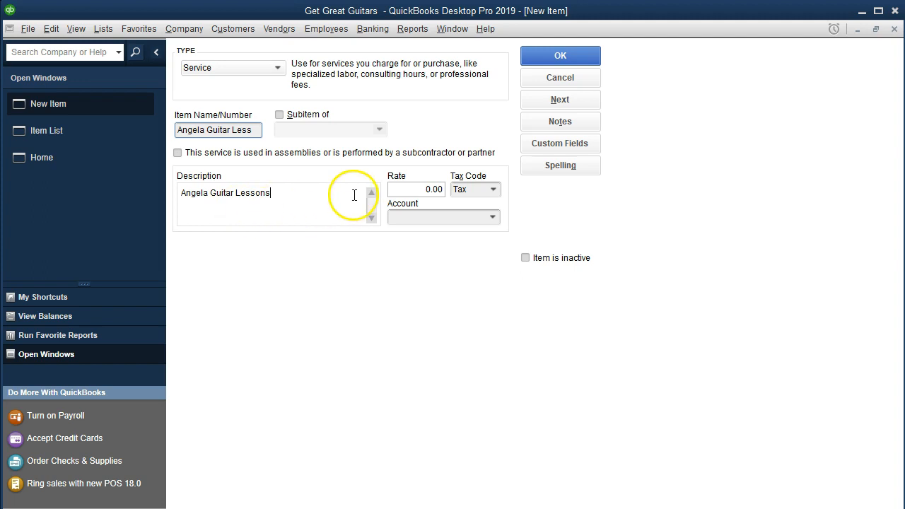
Give the lessons item rate 150.00, tax code Non and the Service income account, then save it
click(412, 189)
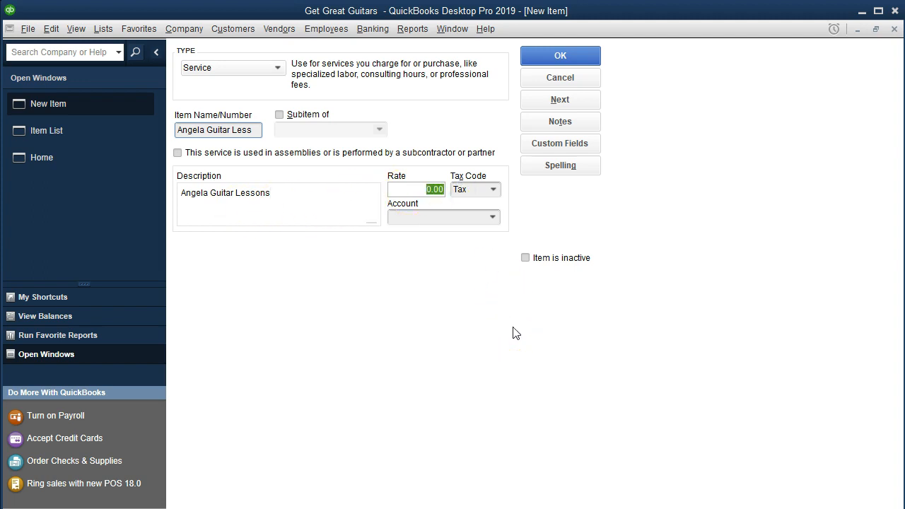
text(150)
key(Tab)
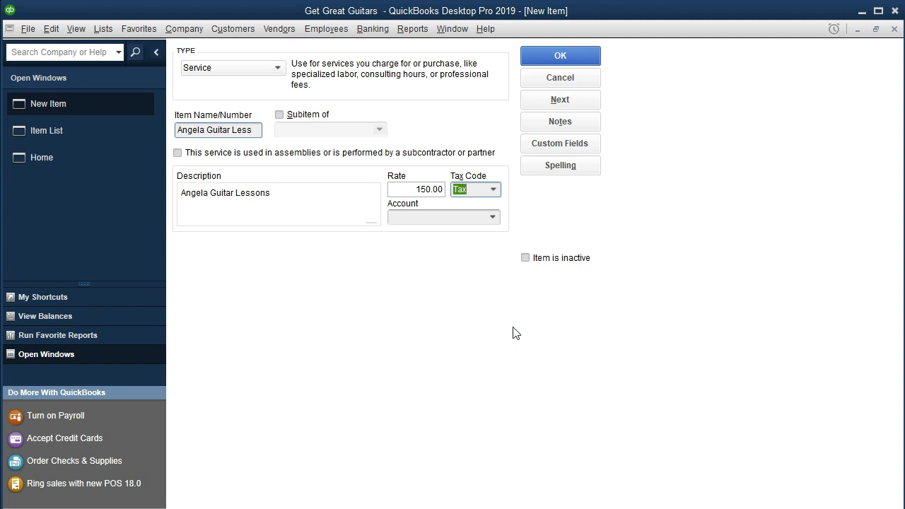
click(495, 191)
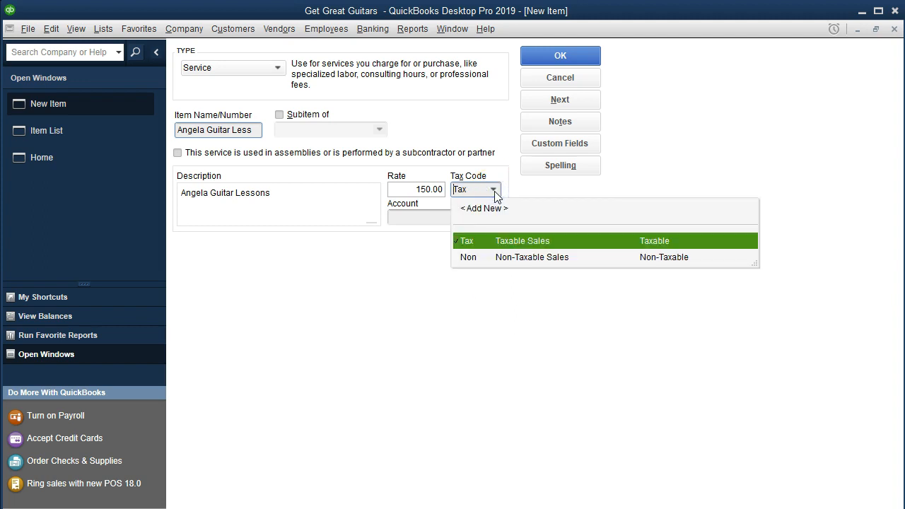
click(486, 259)
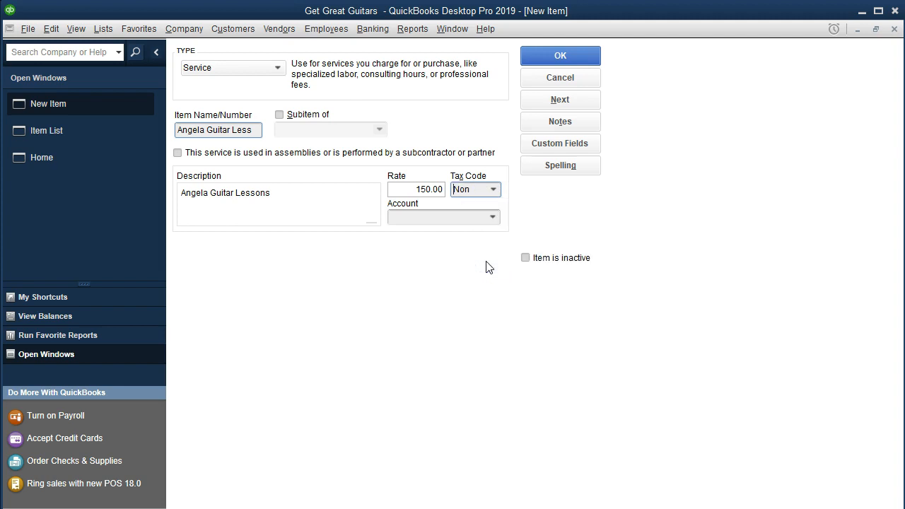
click(492, 218)
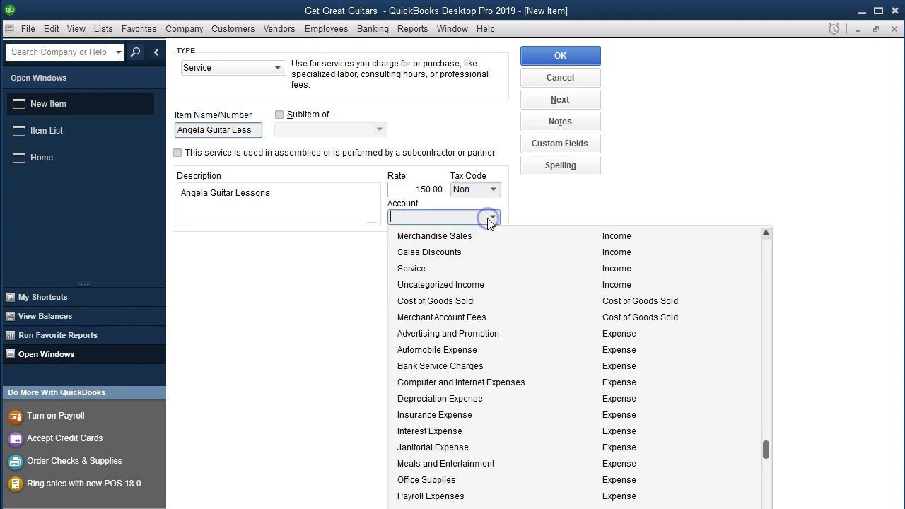
click(435, 270)
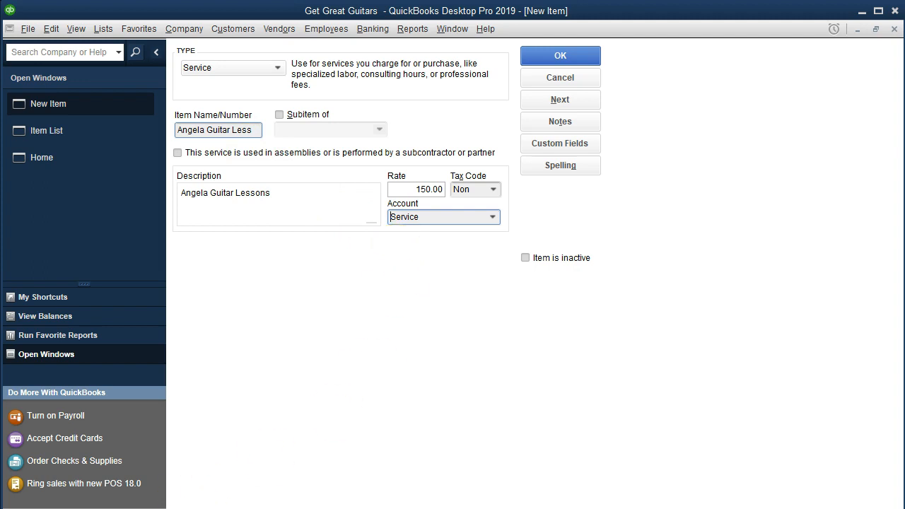
click(570, 59)
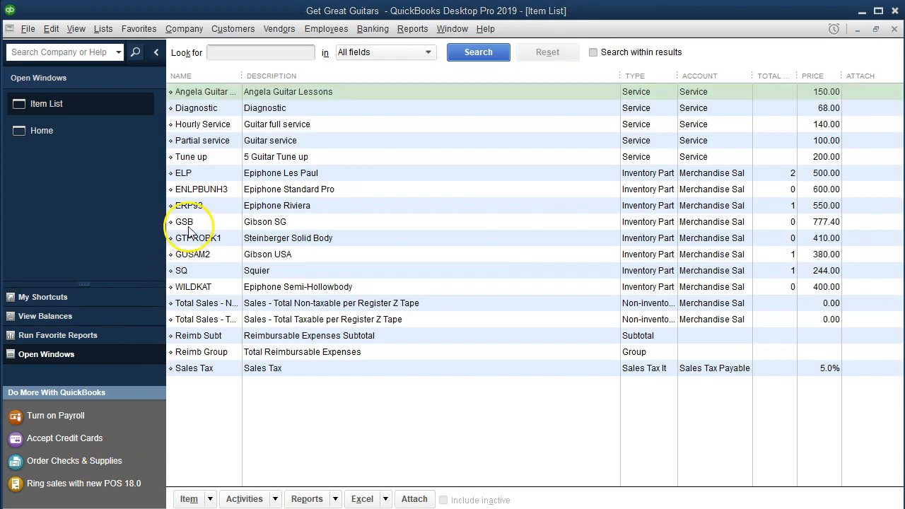
Widen the NAME column and start a second Service item named for another student's guitar lessons, with a matching description
drag(241, 75, 262, 75)
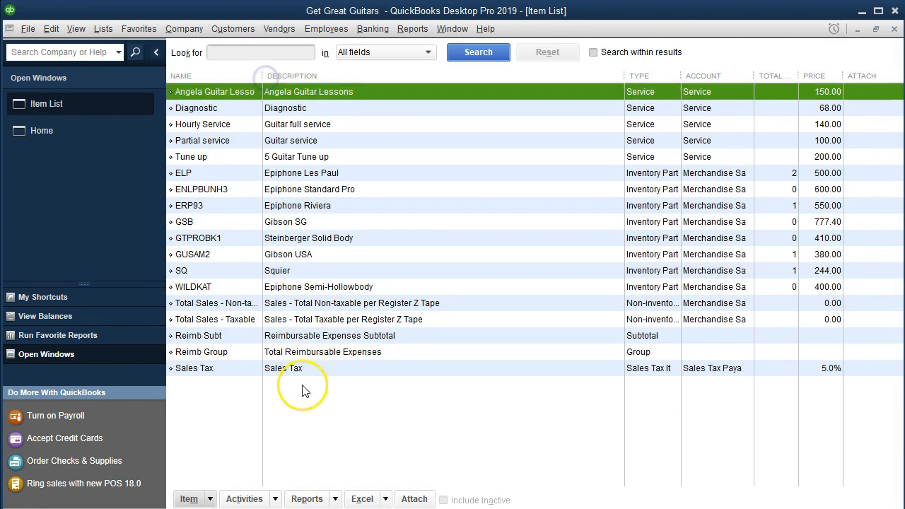
click(210, 499)
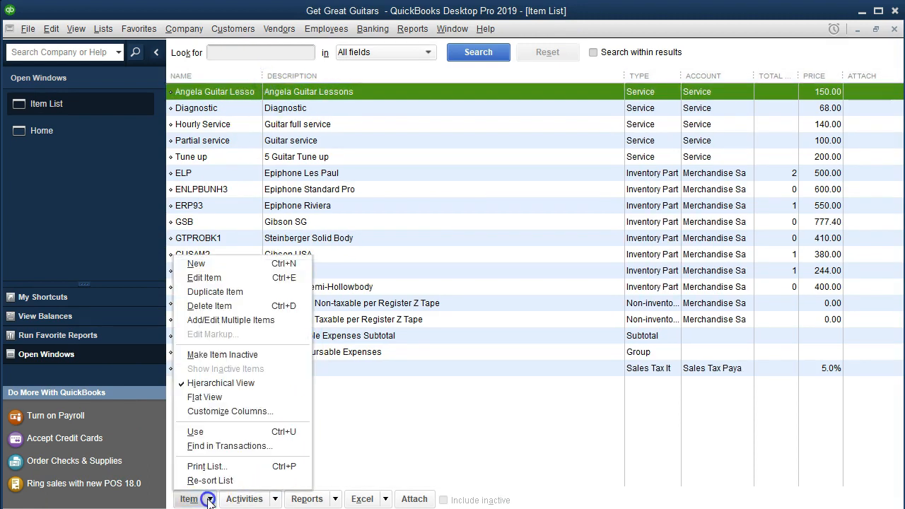
click(224, 264)
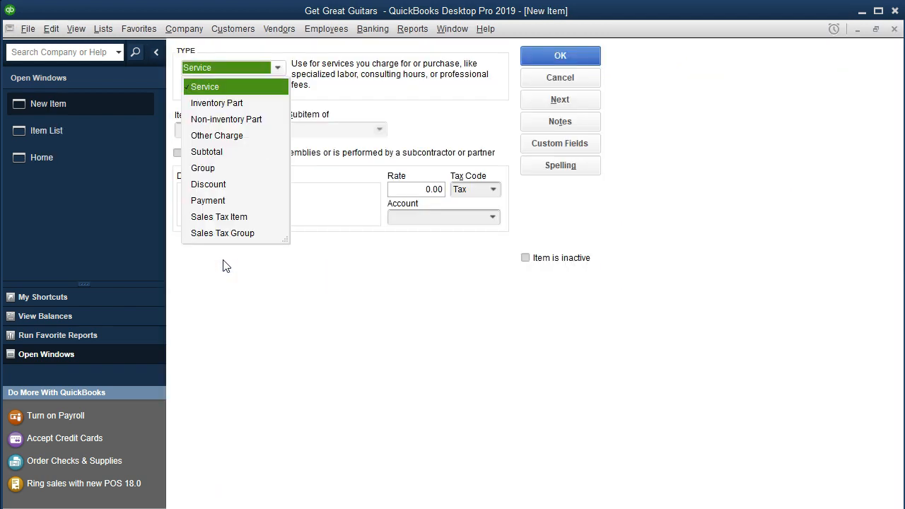
key(Tab)
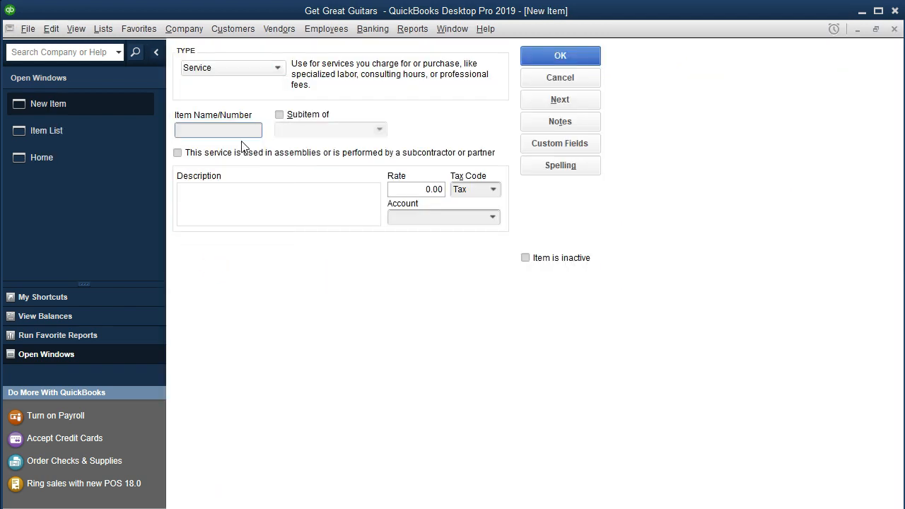
text(Jody Guiter Lessons)
key(shift+Left)
key(shift+Left)
key(shift+Left)
key(shift+Left)
key(shift+Left)
key(shift+Left)
key(shift+Left)
key(shift+Left)
key(shift+Left)
key(shift+Left)
key(shift+Left)
key(shift+Left)
key(shift+Left)
key(shift+Left)
key(shift+Left)
key(shift+Left)
key(shift+Left)
key(shift+Left)
key(shift+Left)
key(ctrl+c)
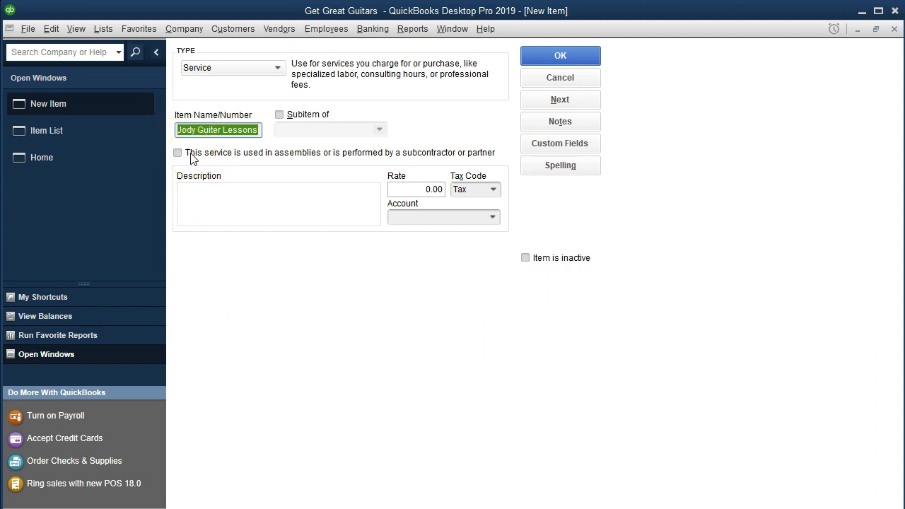
click(203, 198)
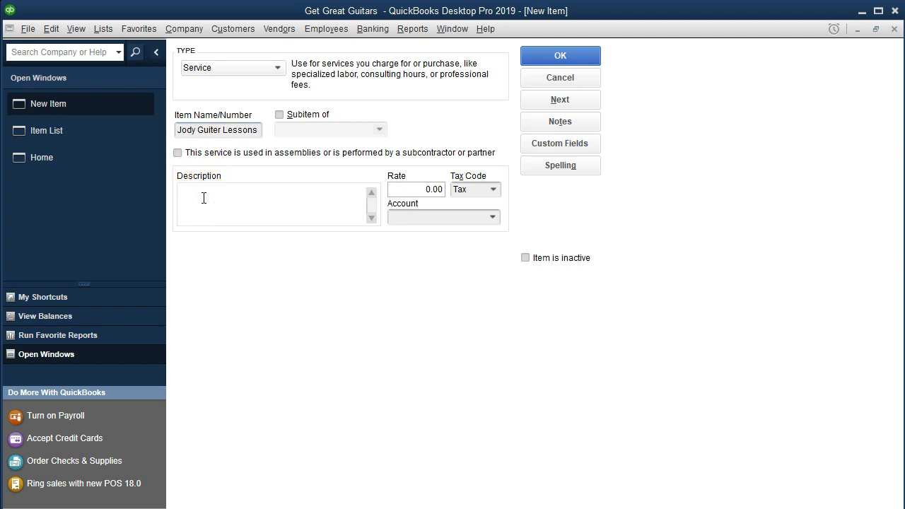
key(ctrl+v)
click(221, 163)
Set the item's rate to 190.00, tax code Non and account Service, then save it
key(Tab)
text(190)
key(Tab)
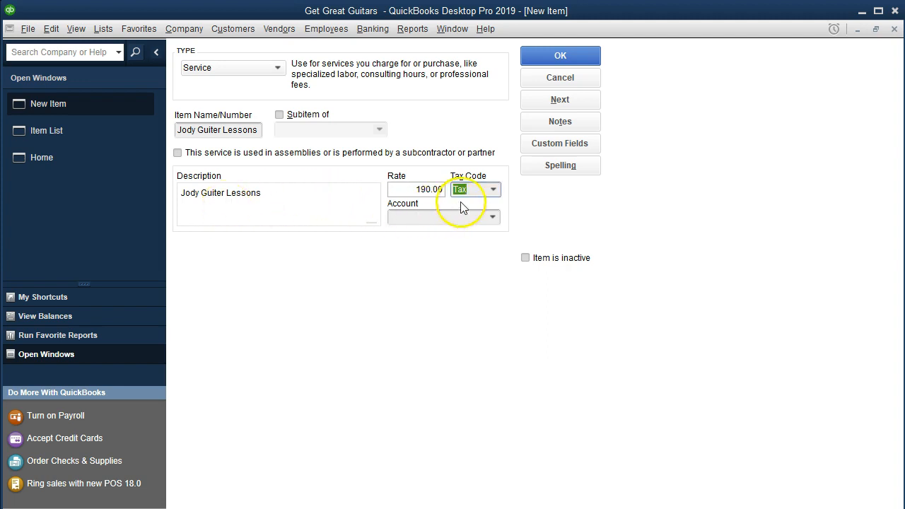
click(493, 190)
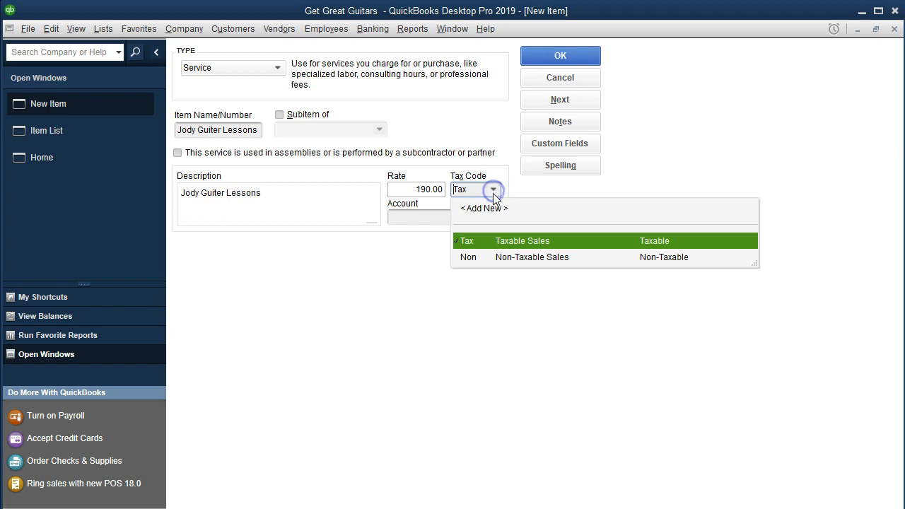
click(491, 260)
key(Tab)
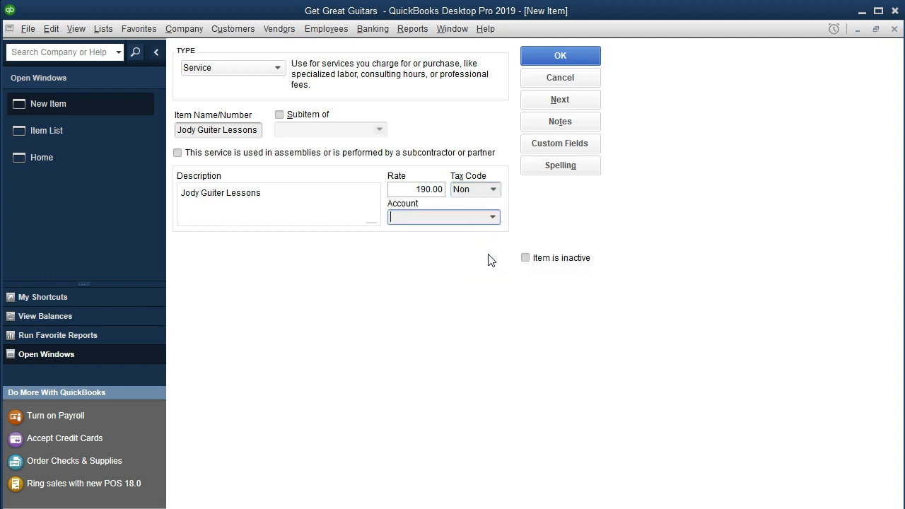
click(493, 218)
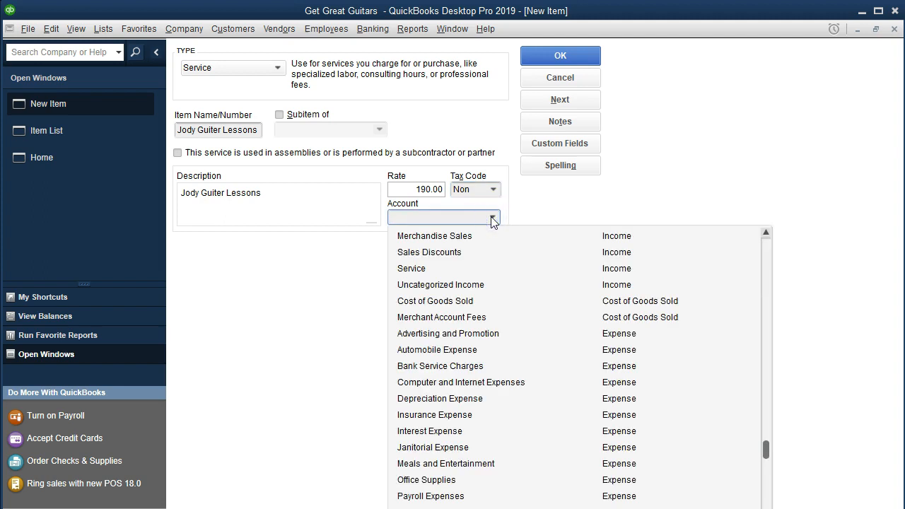
click(415, 275)
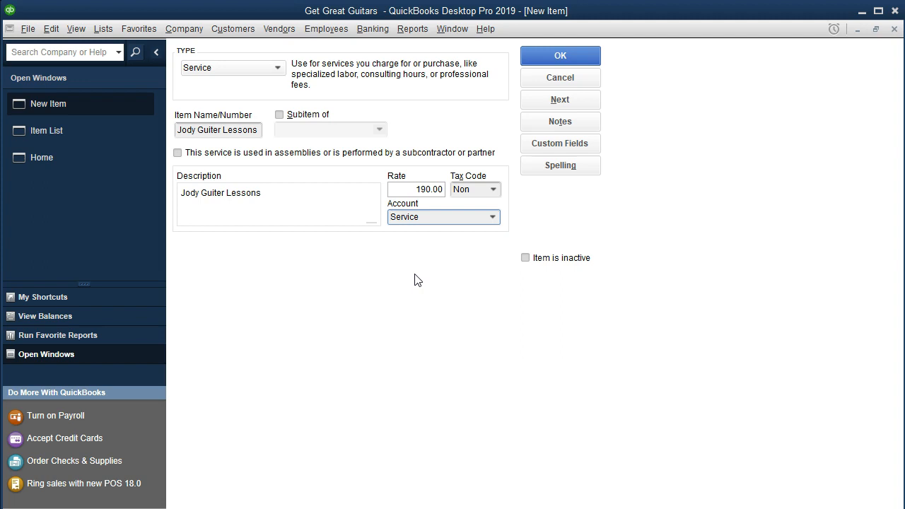
click(431, 315)
click(557, 59)
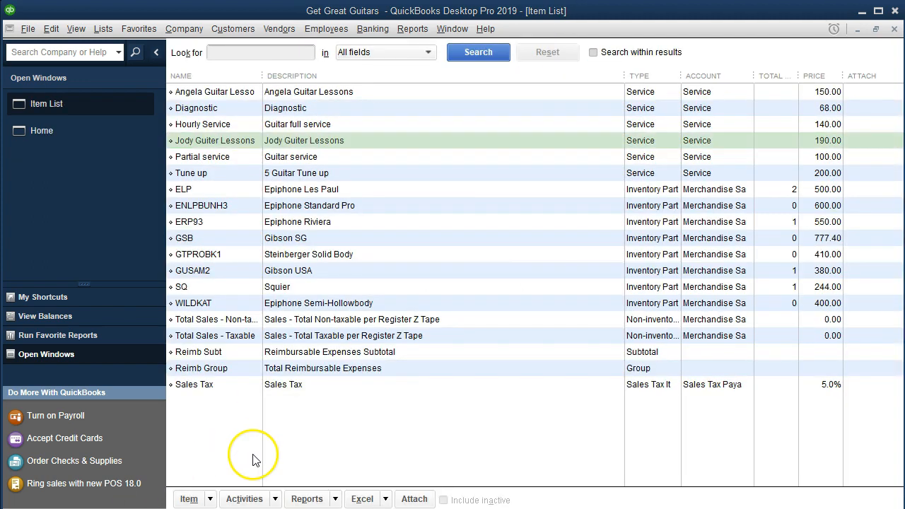
Start a third Service item named for a student's guitar lessons, copying the name into the description
click(210, 498)
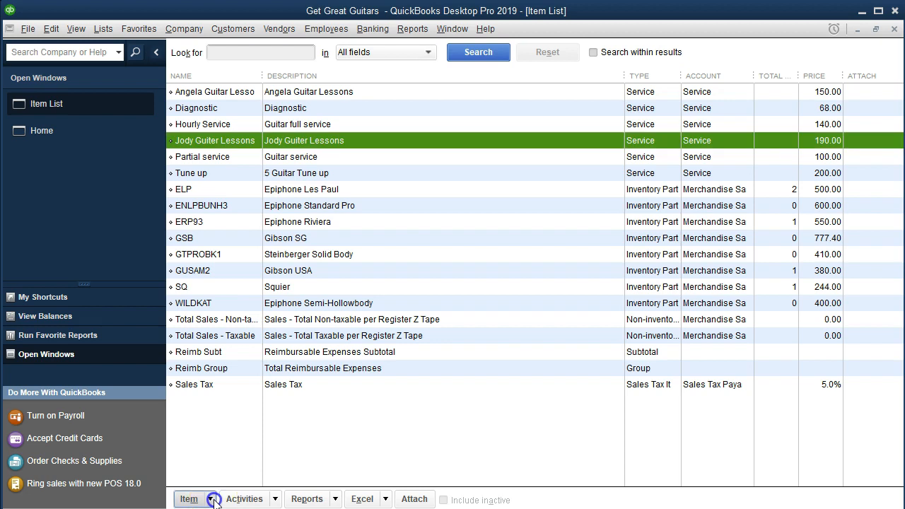
click(197, 264)
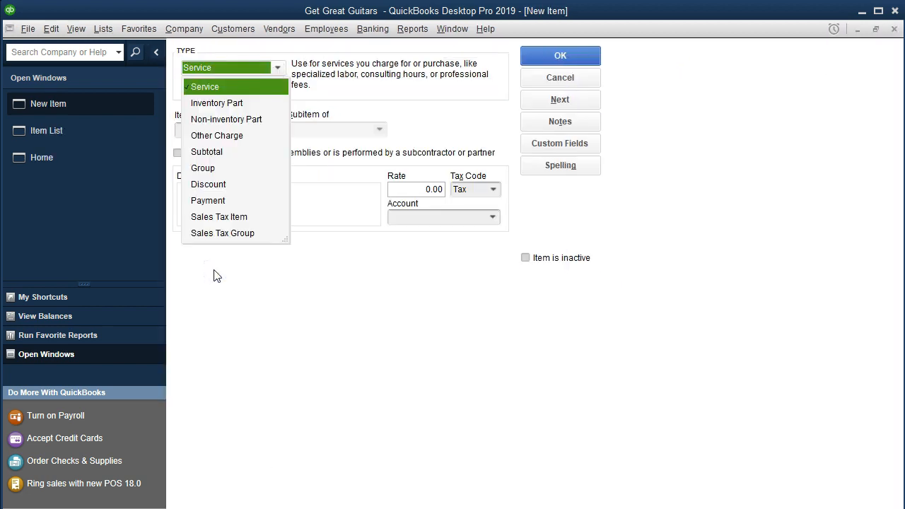
key(Tab)
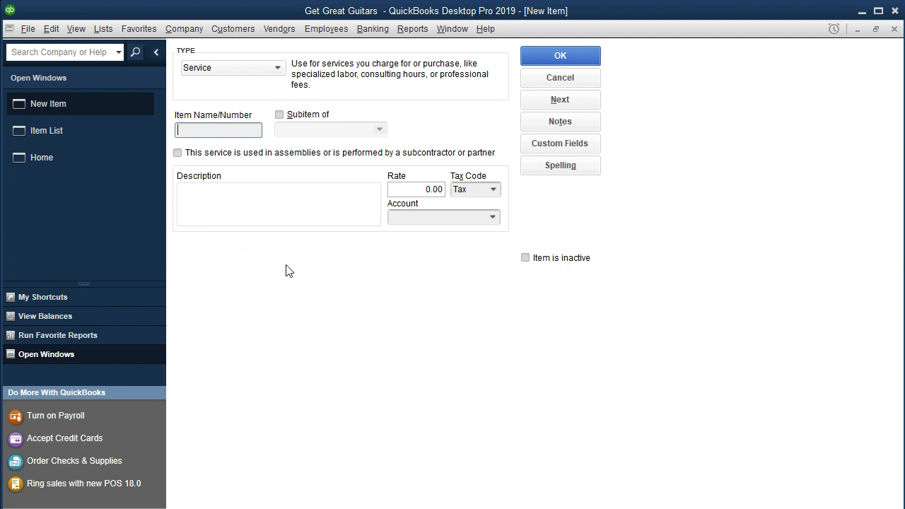
text(Rebeca Guiter Lessons)
key(Tab)
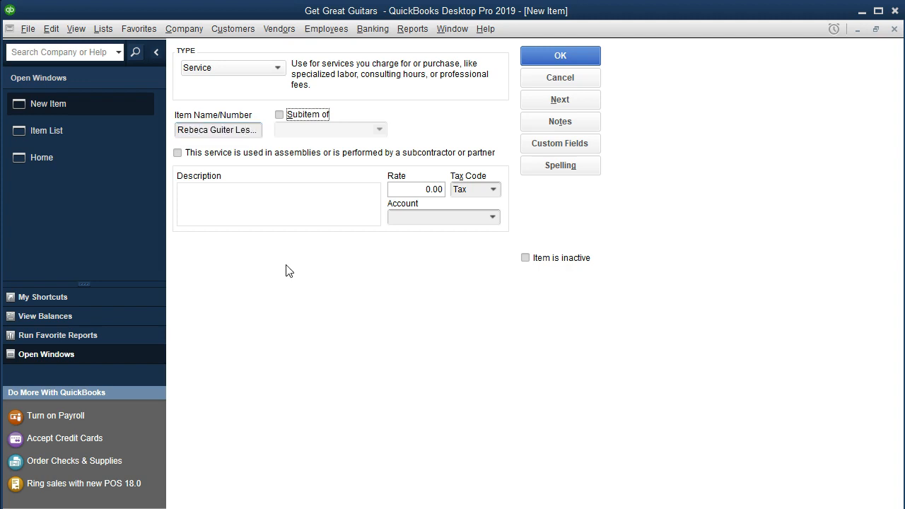
key(Tab)
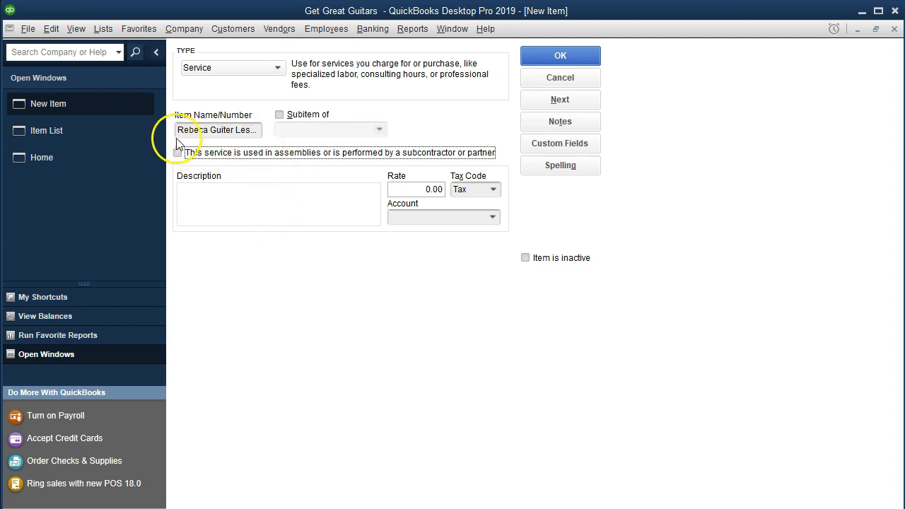
drag(180, 132, 309, 131)
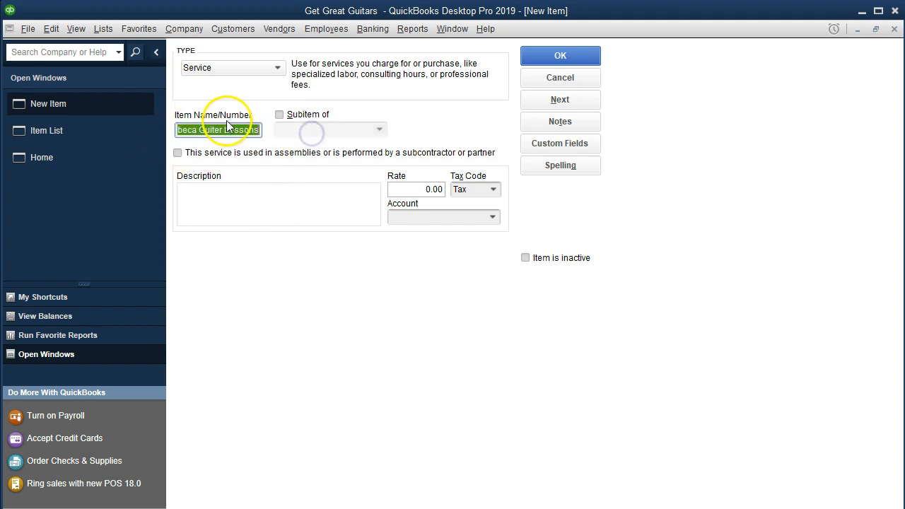
right_click(187, 129)
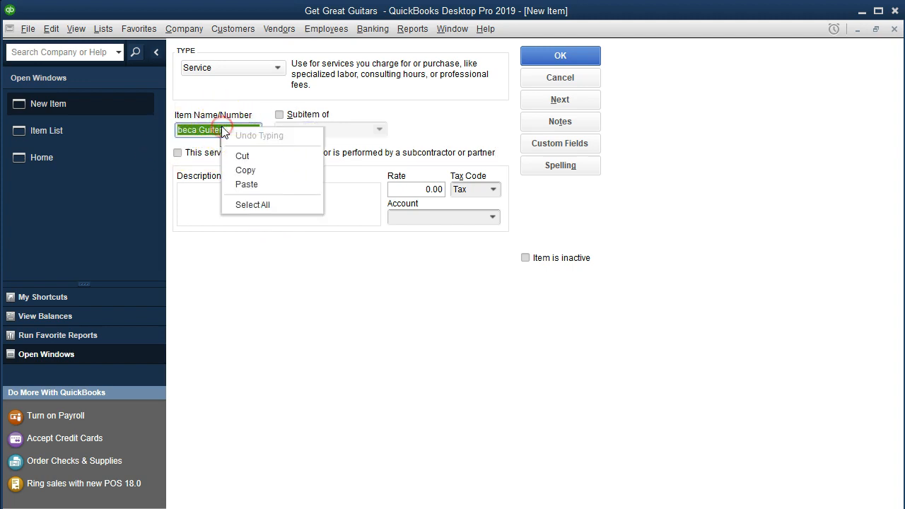
click(238, 168)
click(210, 202)
right_click(211, 202)
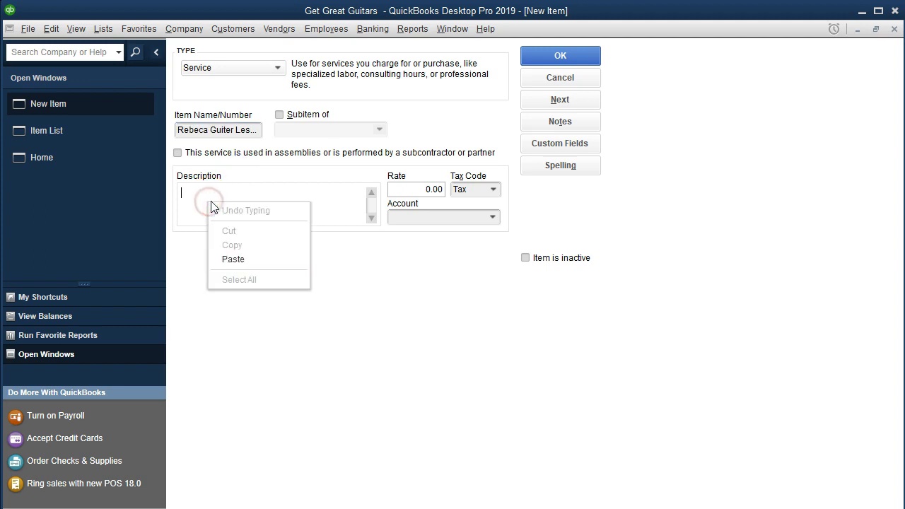
click(249, 260)
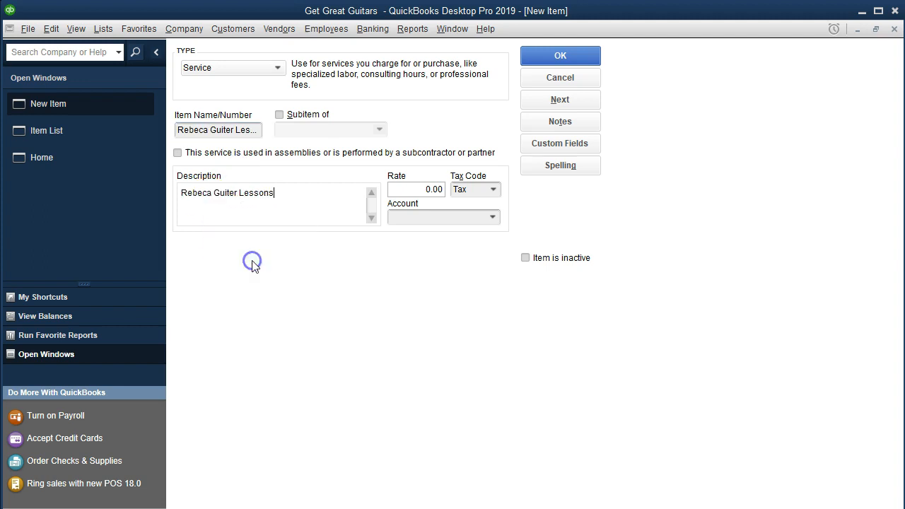
Set rate 100.00, tax code Non and Service account, save the item and return to Home
key(Tab)
text(100)
key(Tab)
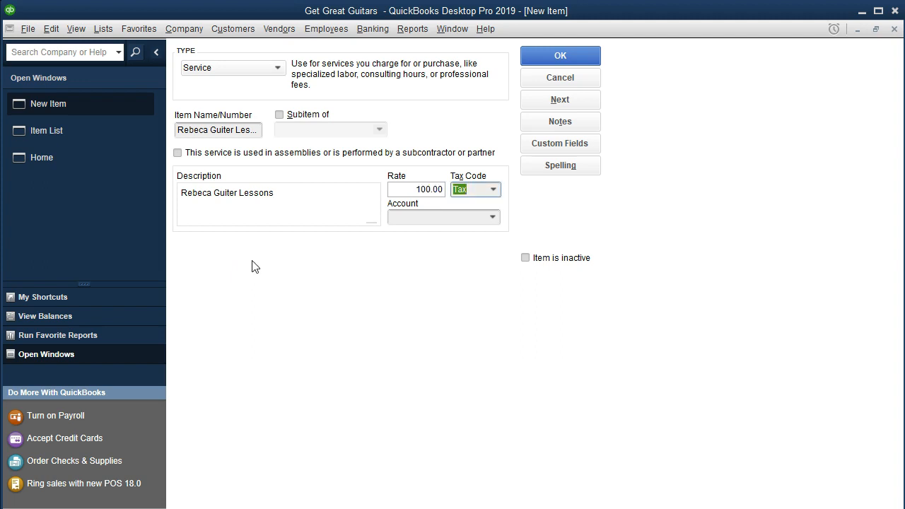
text(Non)
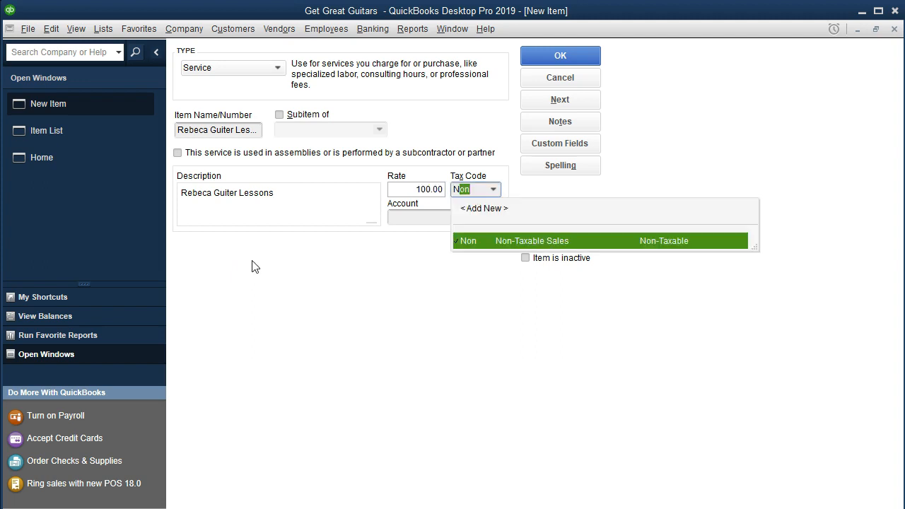
key(Tab)
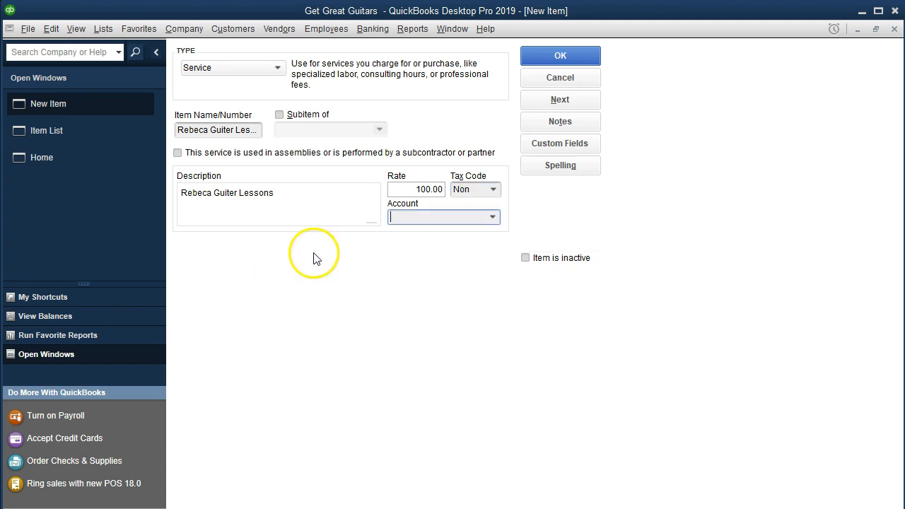
click(493, 216)
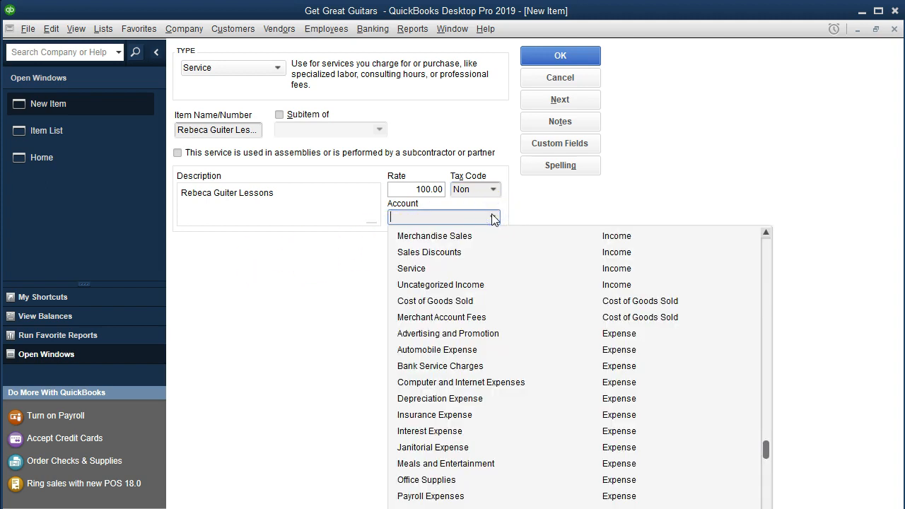
click(415, 269)
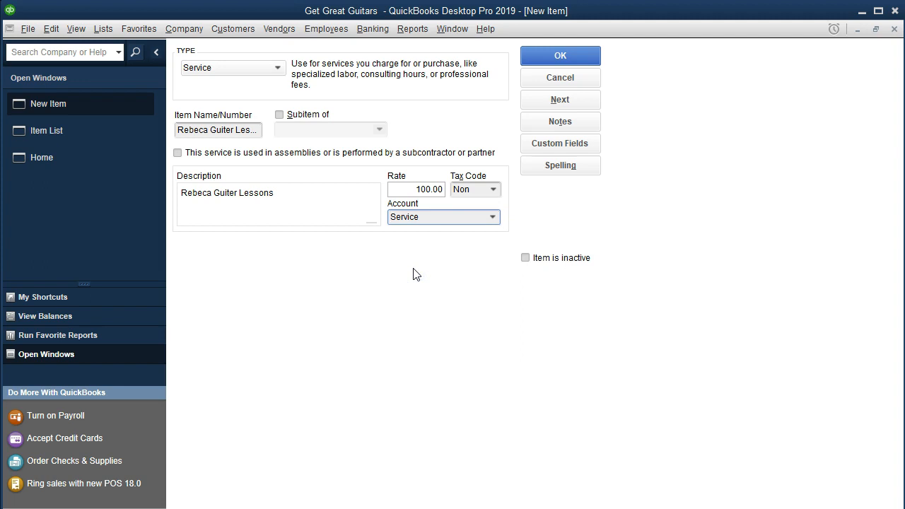
click(592, 59)
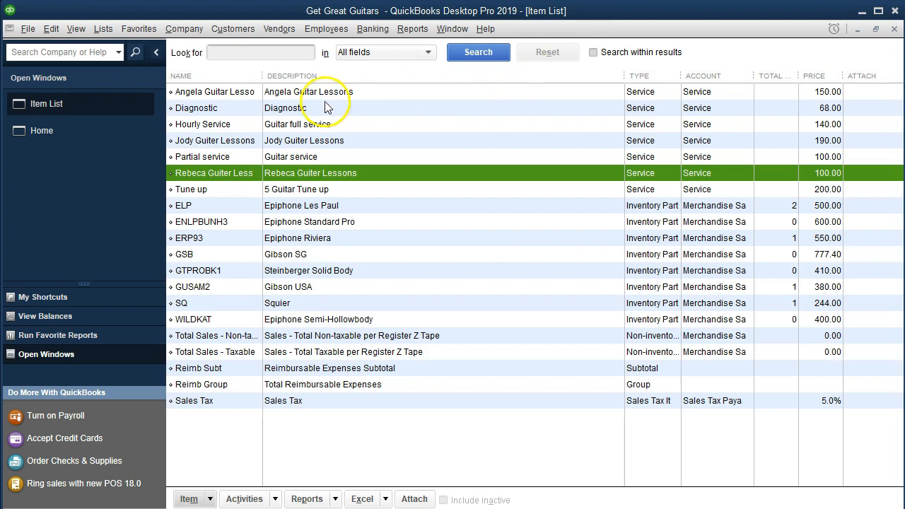
click(70, 136)
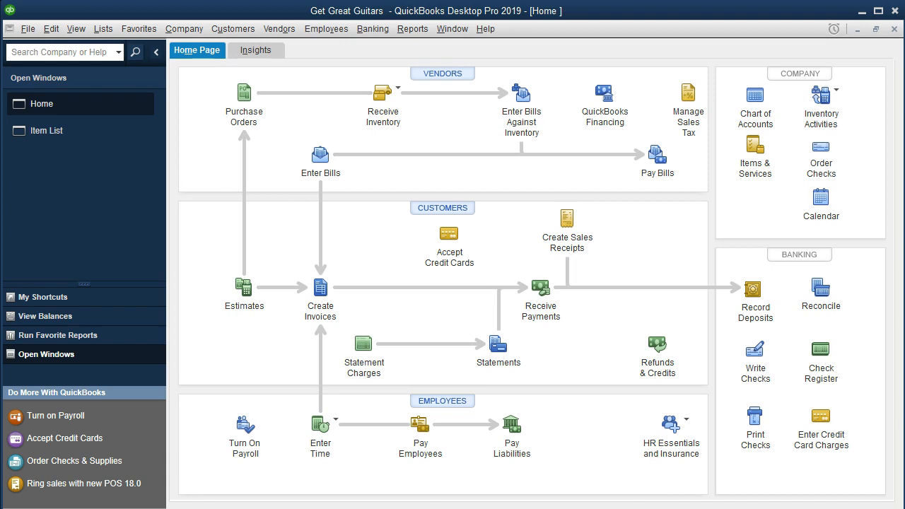
Start a new invoice and quick-add a new customer as its Customer:Job
click(317, 301)
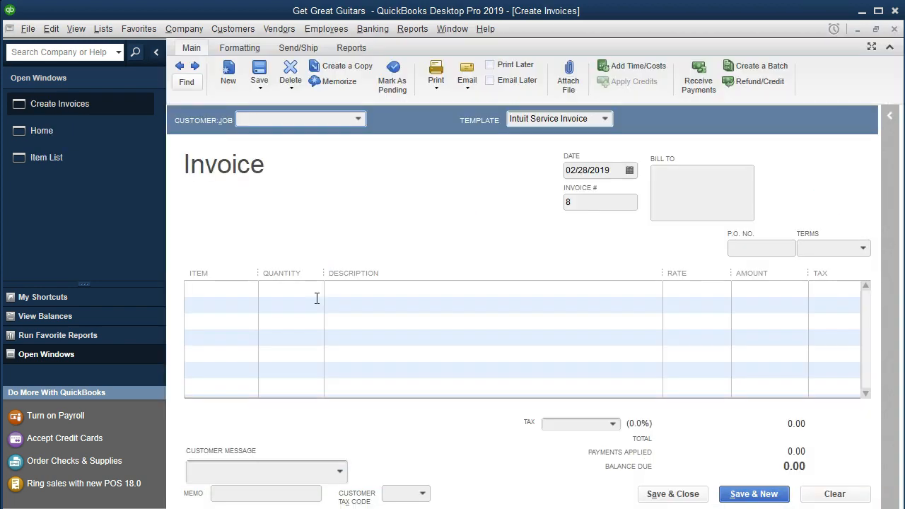
click(359, 119)
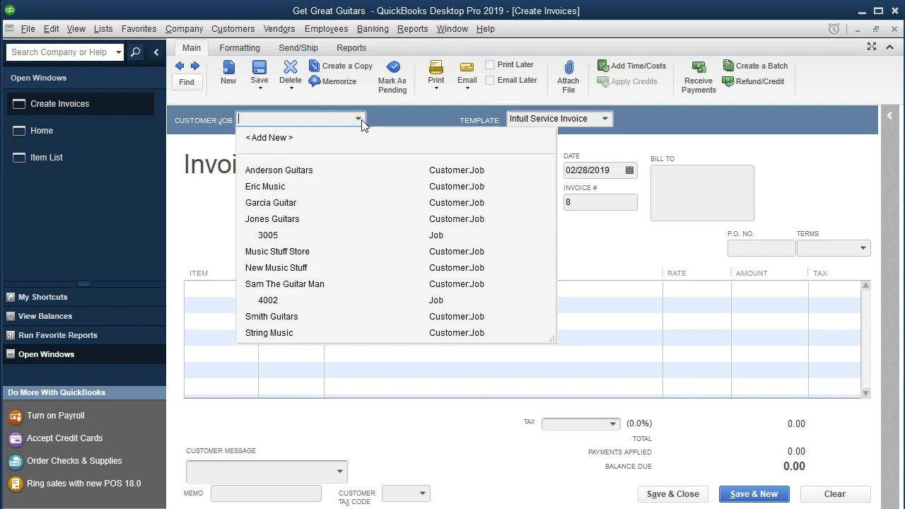
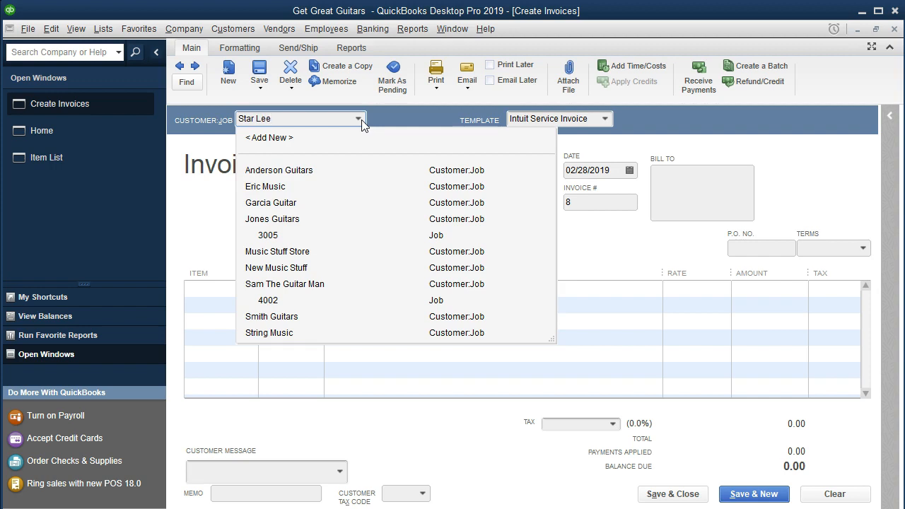
key(Tab)
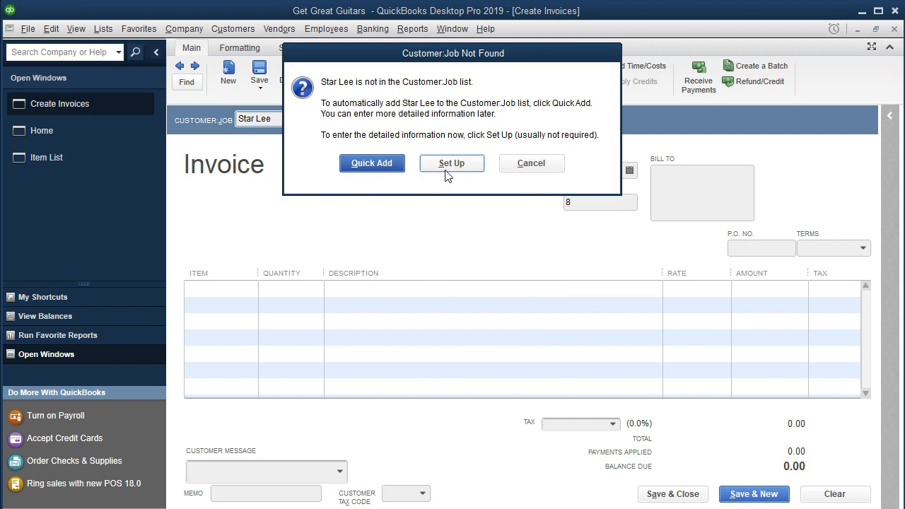
click(393, 169)
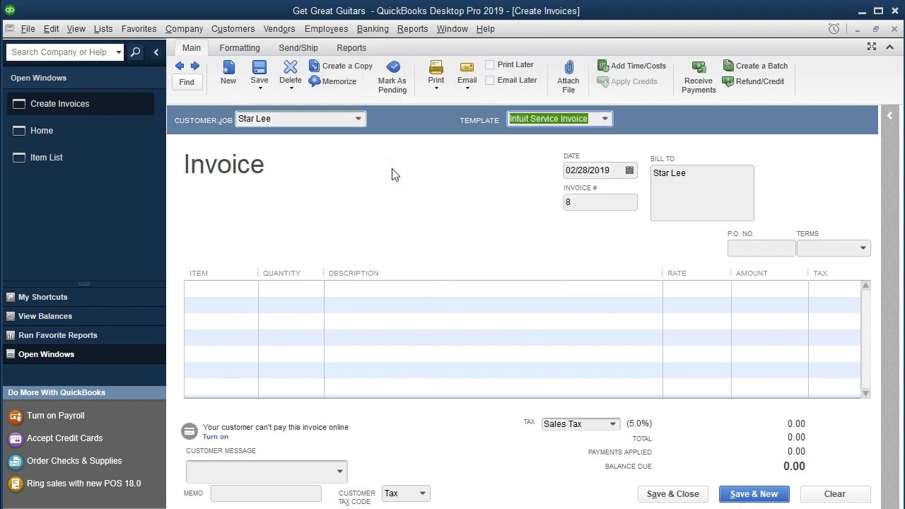
key(Tab)
click(399, 205)
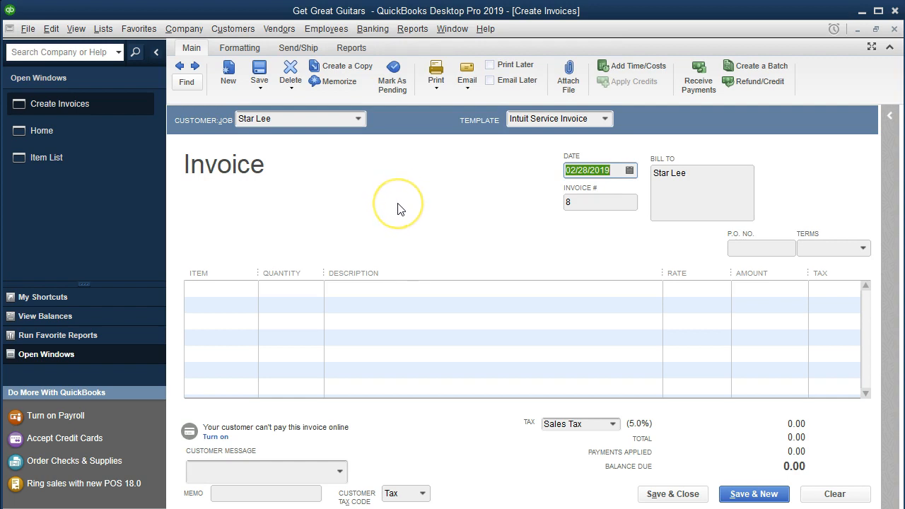
key(Tab)
key(Tab)
key(Tab)
key(Tab)
key(Tab)
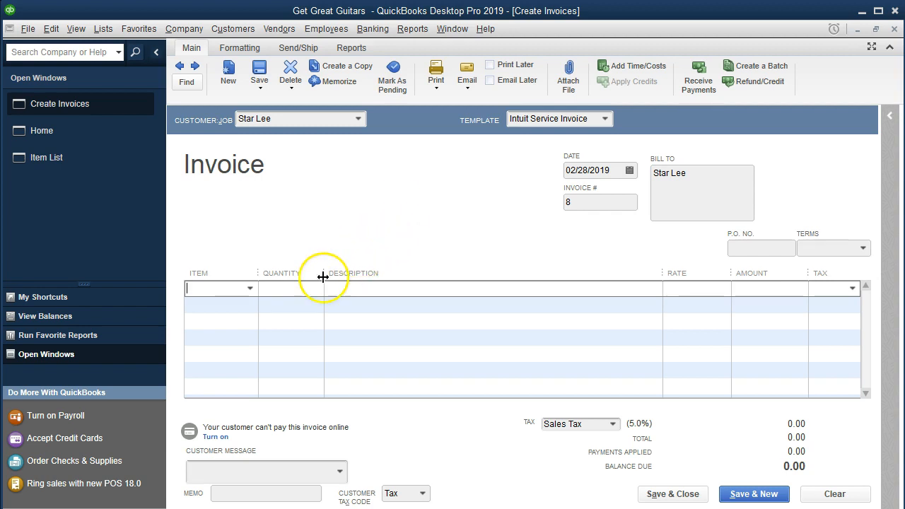
Bill 5 lessons of the 190.00 guitar lessons item (950.00) and save invoice 8
click(251, 289)
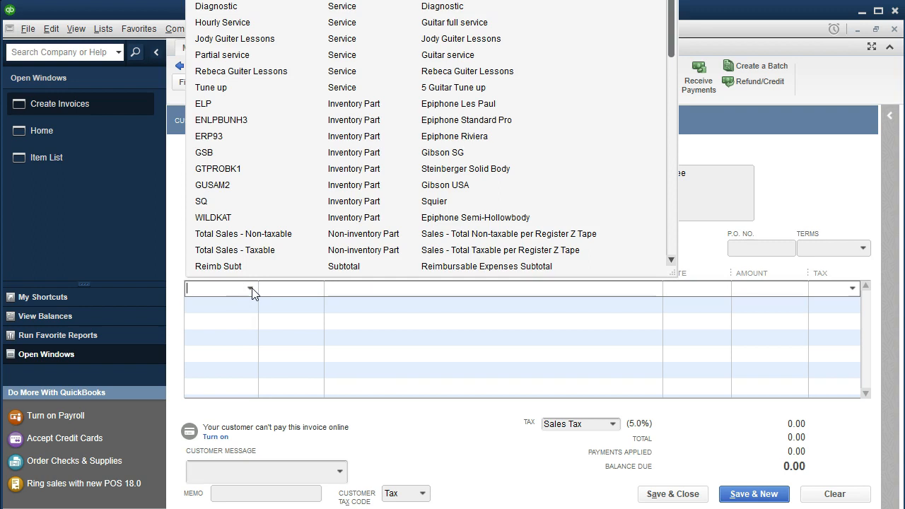
text(jod)
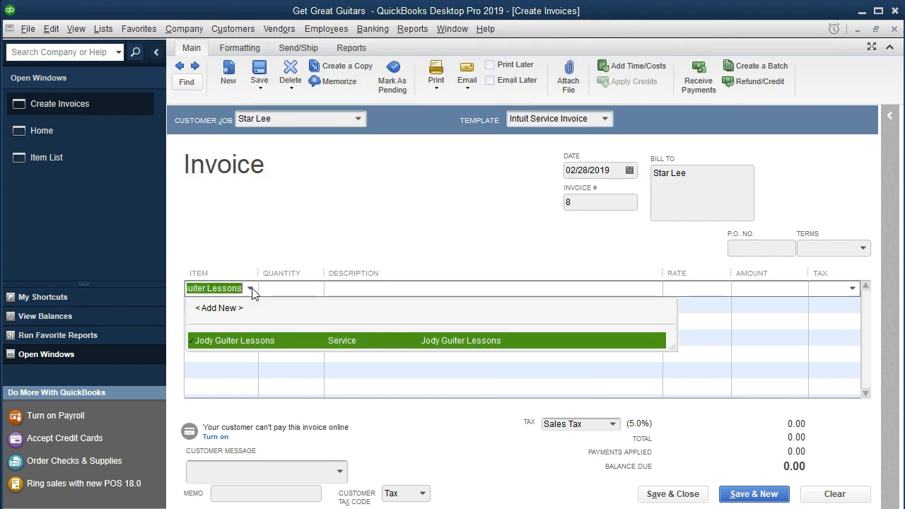
key(Tab)
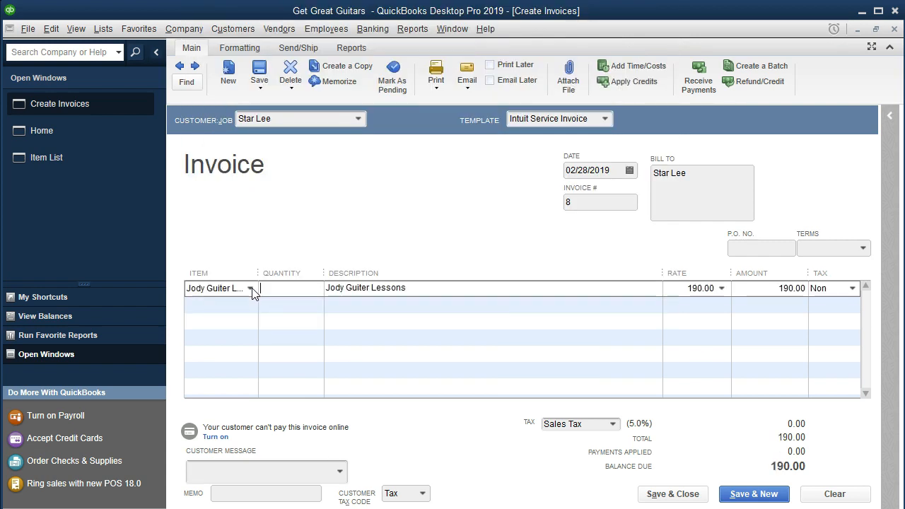
text(5)
key(Tab)
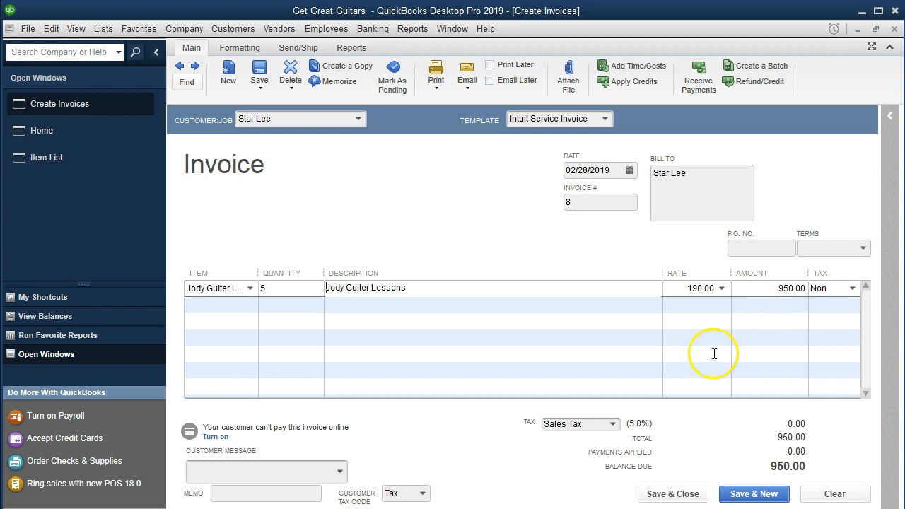
click(751, 495)
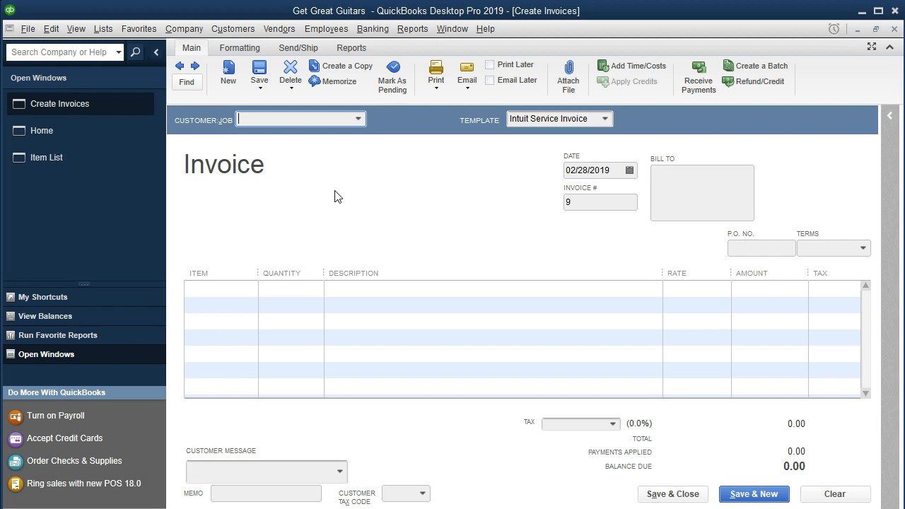
Quick-add a new customer as the Customer:Job on invoice 9
click(357, 119)
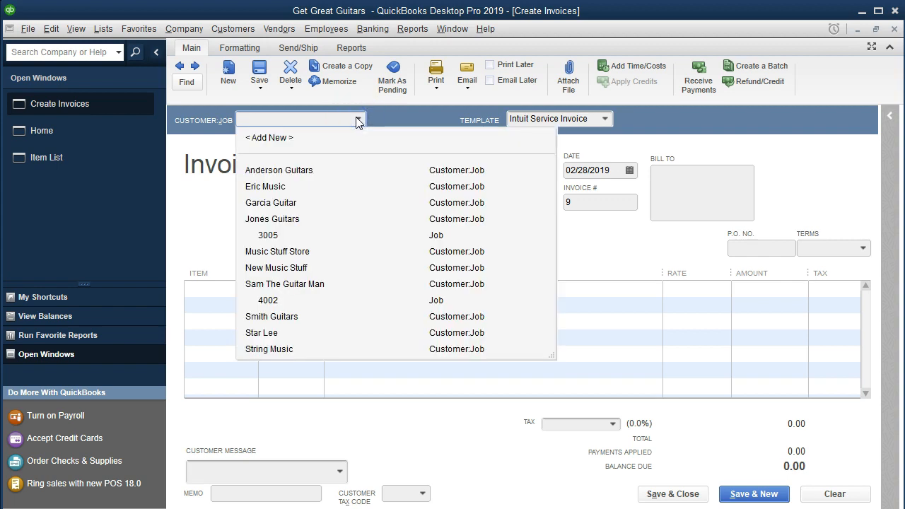
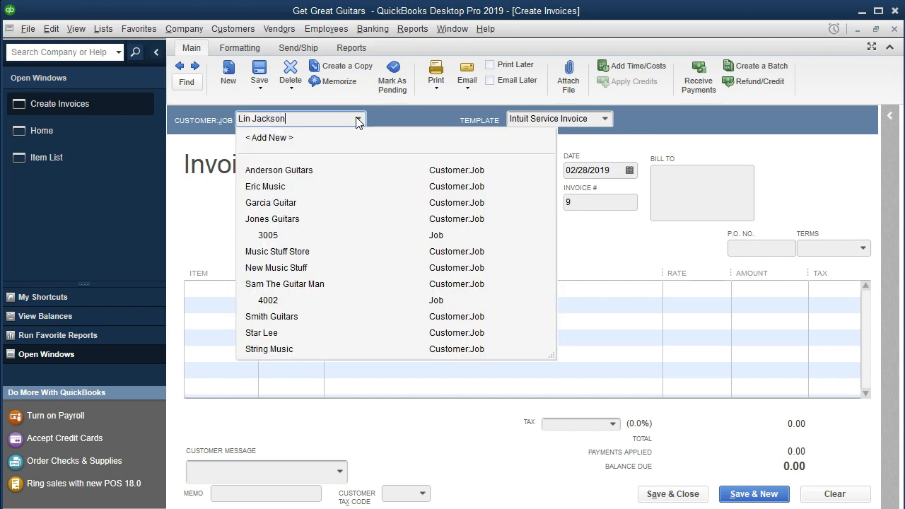
key(Tab)
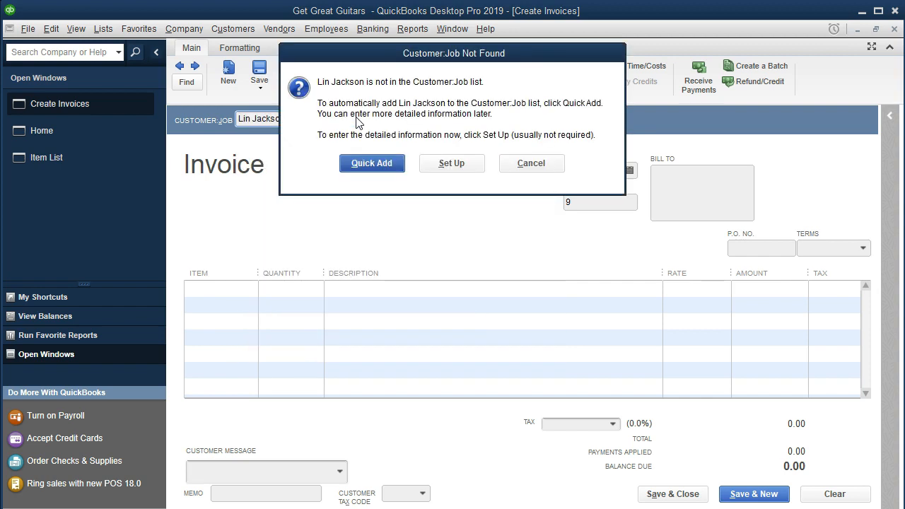
click(359, 179)
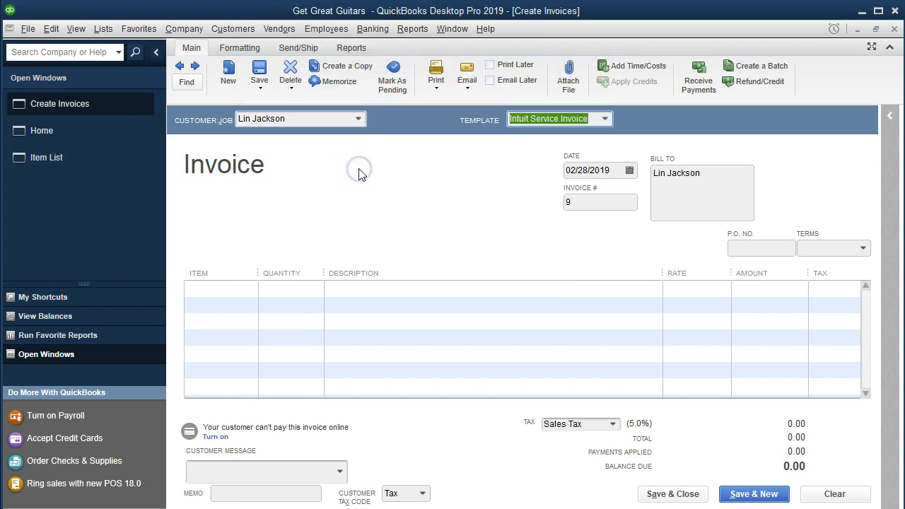
key(Tab)
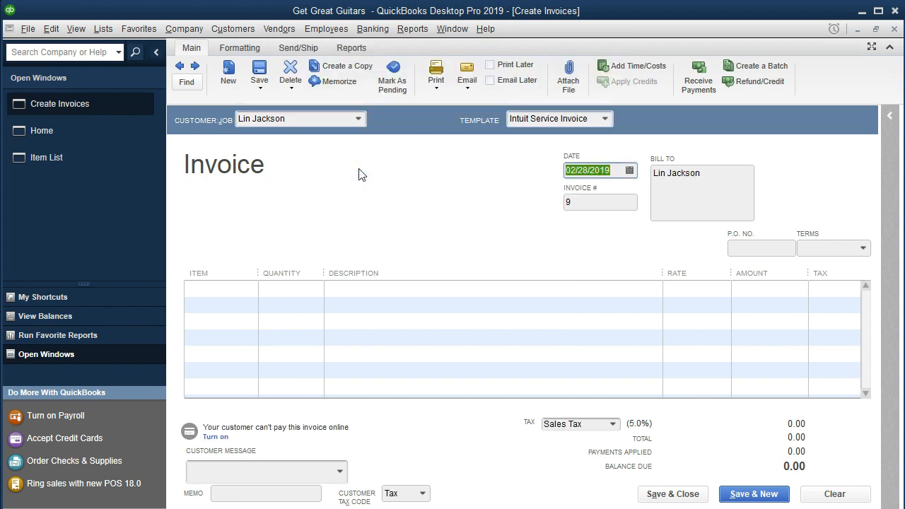
key(Tab)
key(Tab)
key(Tab)
key(Tab)
key(Tab)
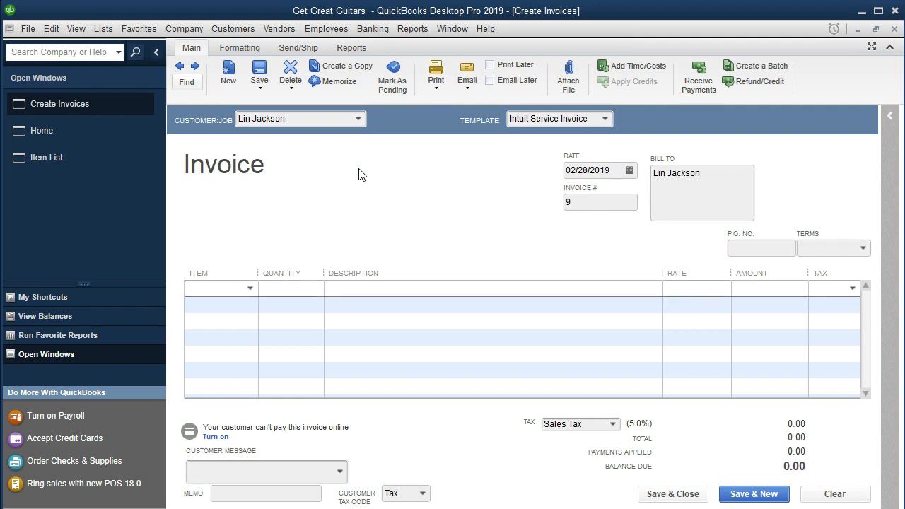
Bill 10 lessons of the 190.00 lessons item (1,900.00) and save invoice 9
text(J)
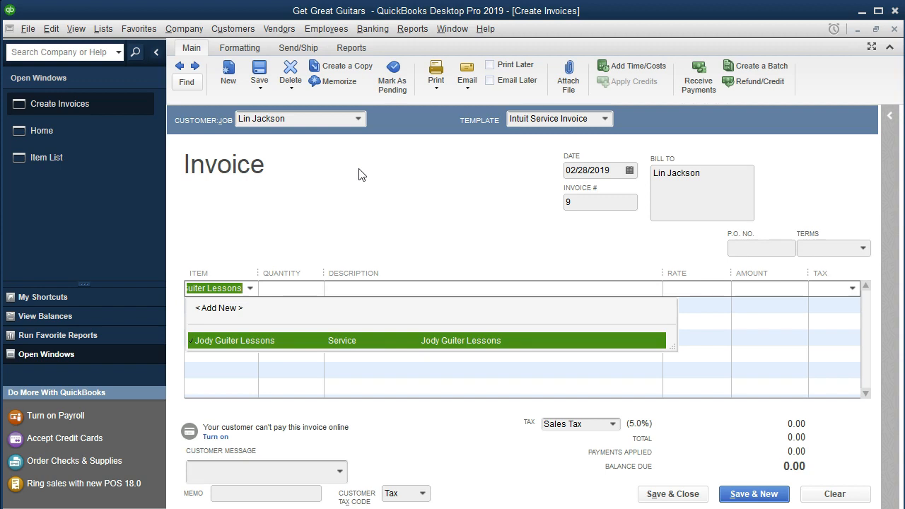
key(Tab)
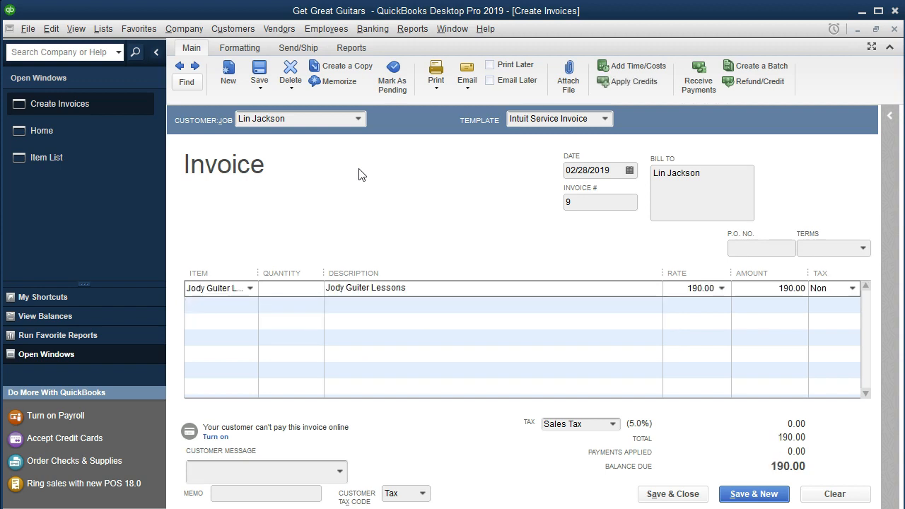
text(10)
key(Tab)
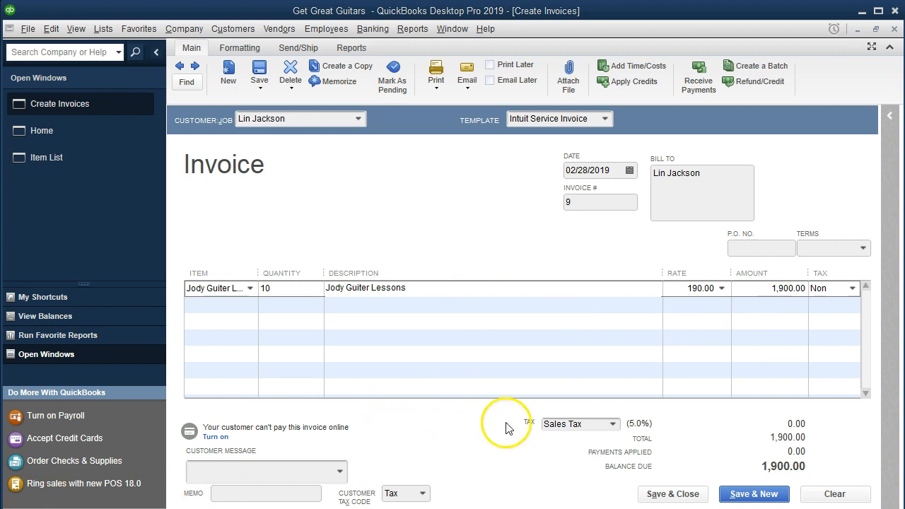
click(753, 493)
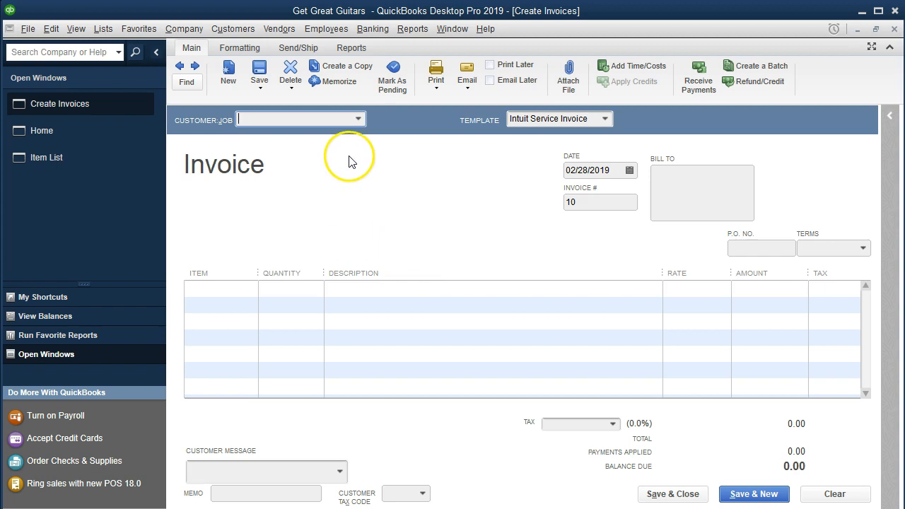
Quick-add another new customer as the Customer:Job on invoice 10
click(359, 119)
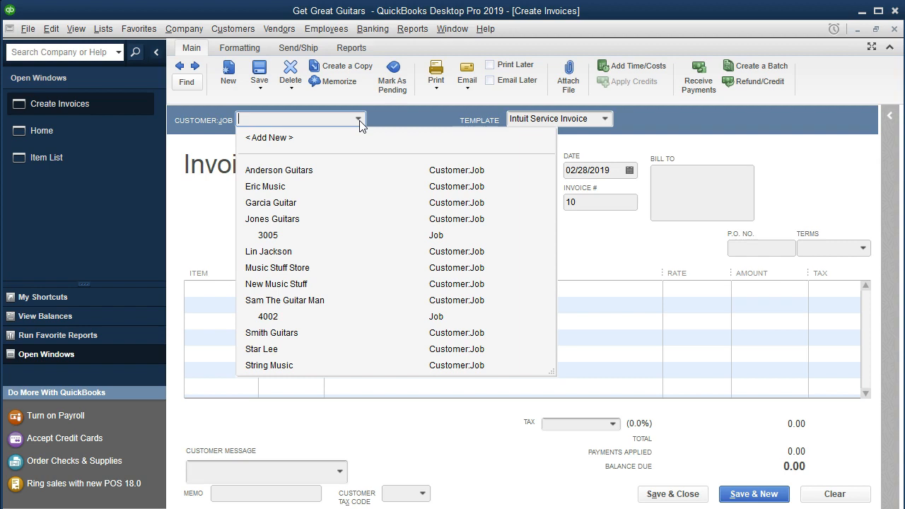
key(Tab)
click(354, 164)
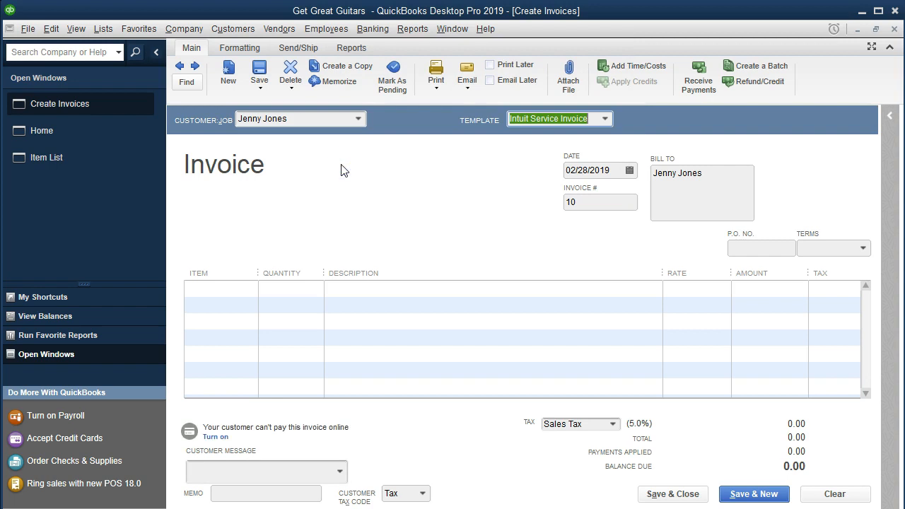
key(Tab)
key(Tab)
key(Tab)
key(Tab)
key(Tab)
key(Tab)
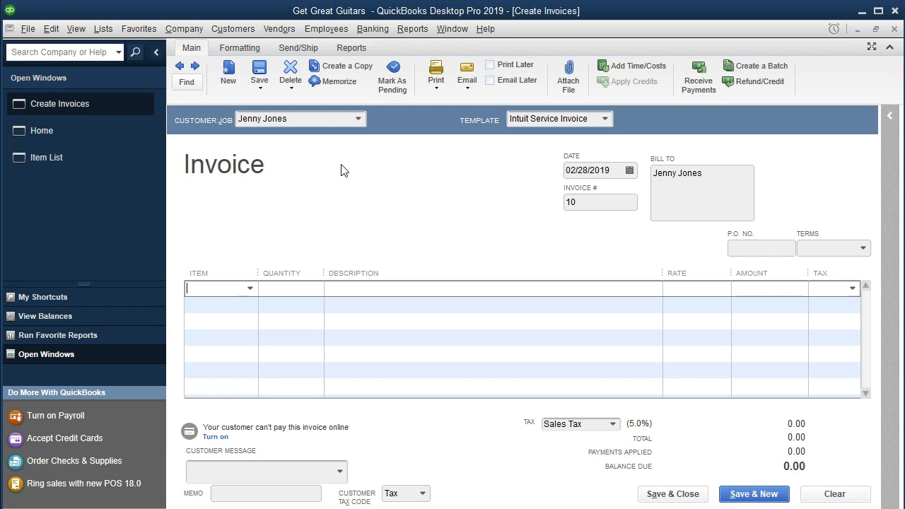
Bill 7 lessons of the 150.00 lessons item (1,050.00) and save invoice 10
click(250, 289)
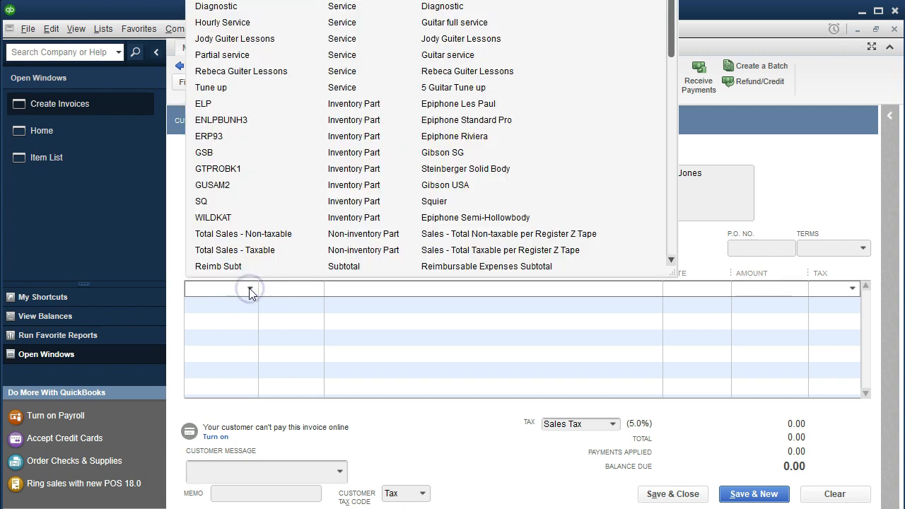
text(a)
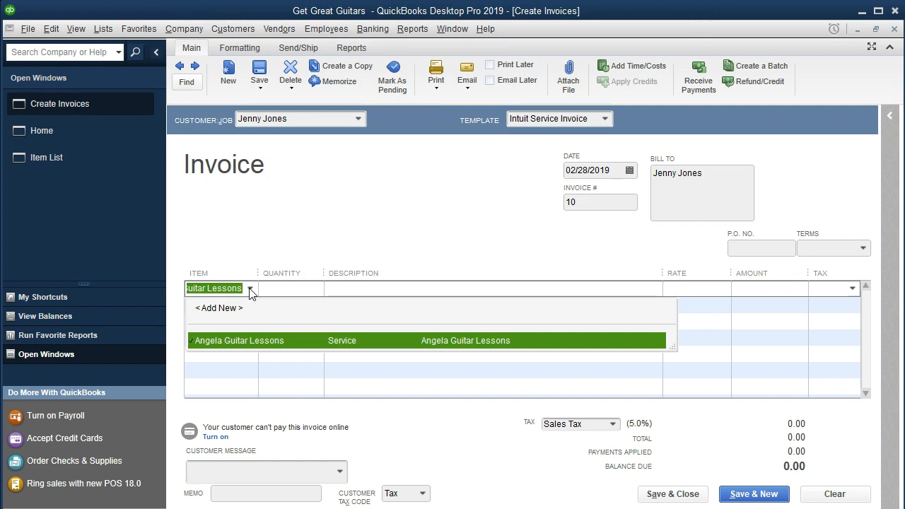
key(Tab)
text(7)
key(Tab)
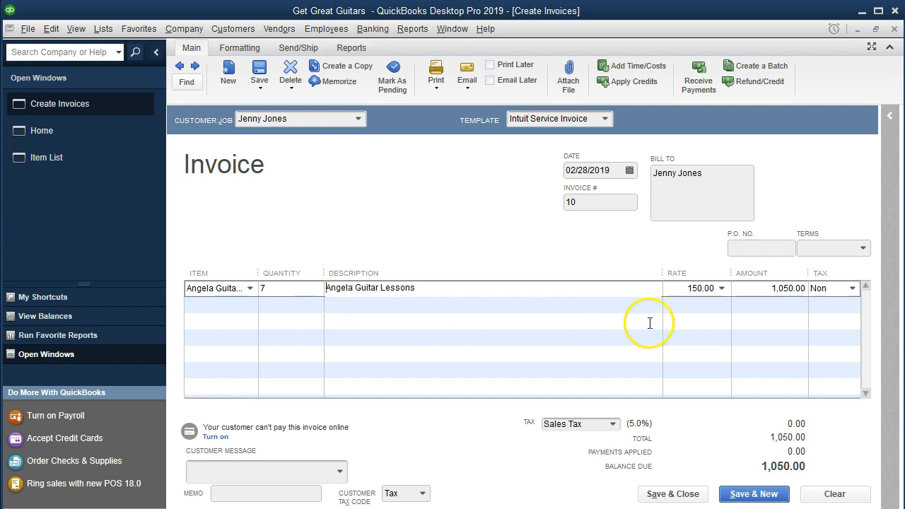
key(Tab)
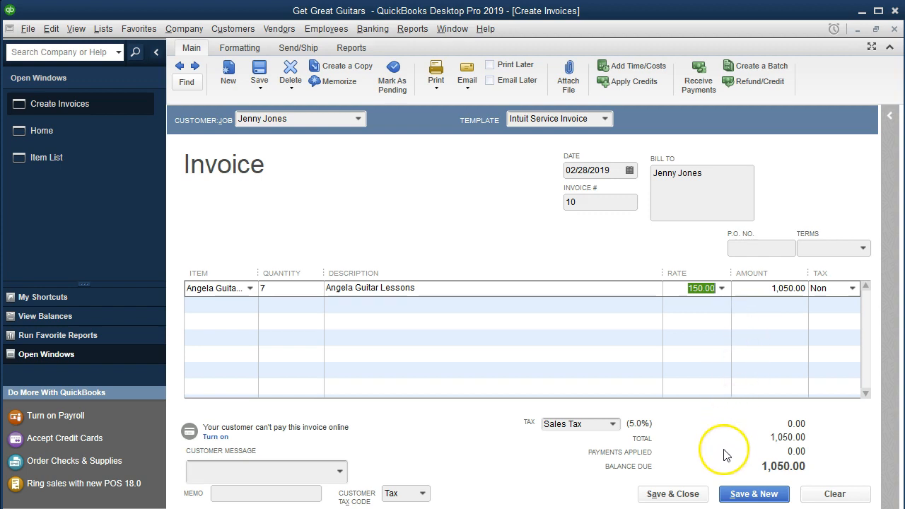
click(731, 495)
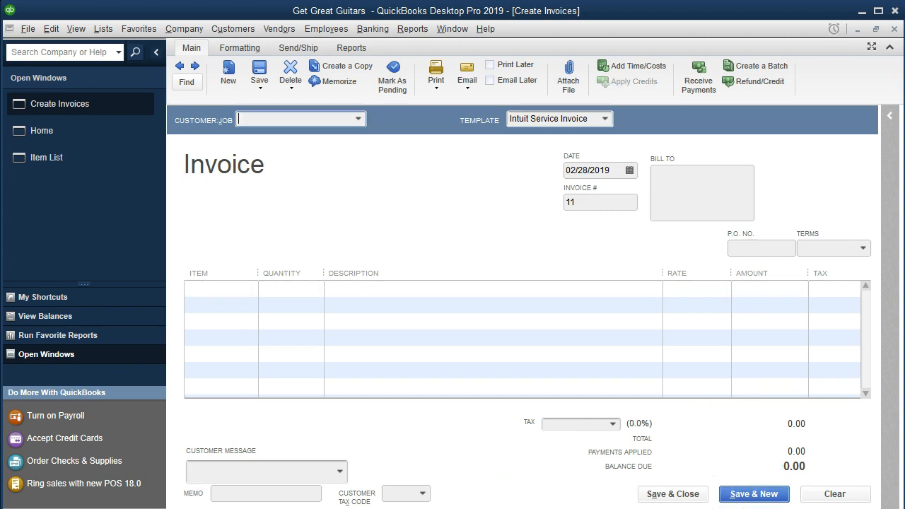
Quick-add a new customer as the Customer:Job on invoice 11
click(356, 121)
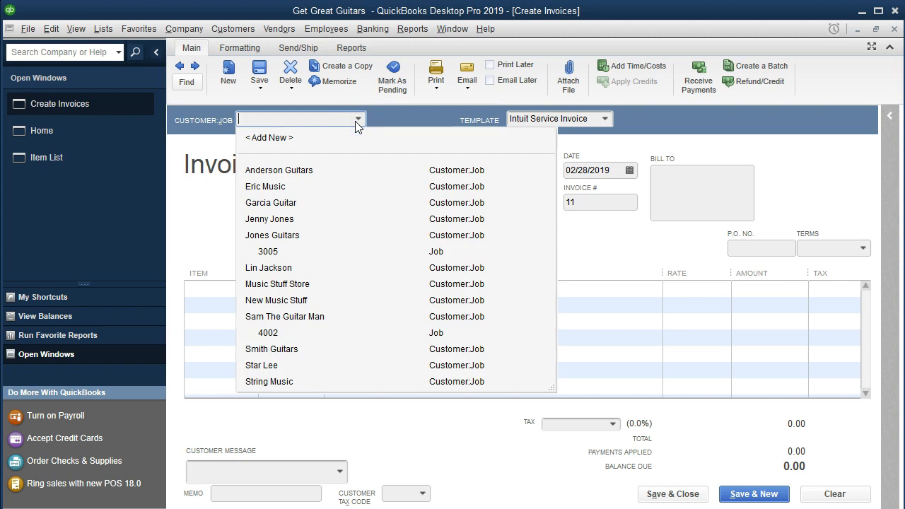
key(Tab)
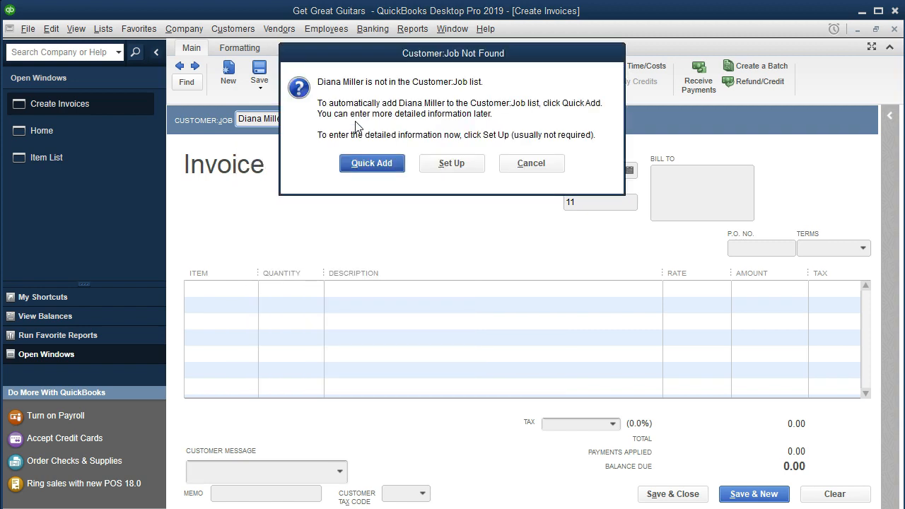
click(351, 163)
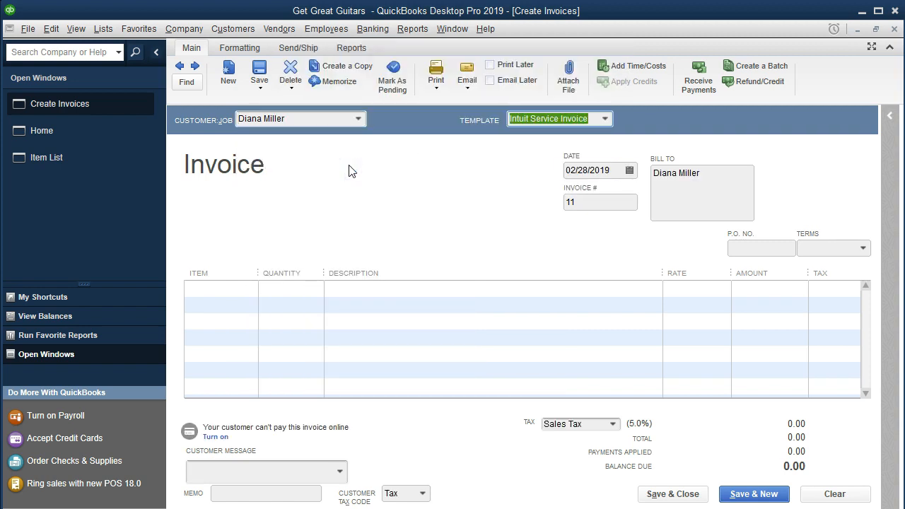
key(Tab)
key(Tab)
key(Tab)
key(Tab)
key(Tab)
key(Tab)
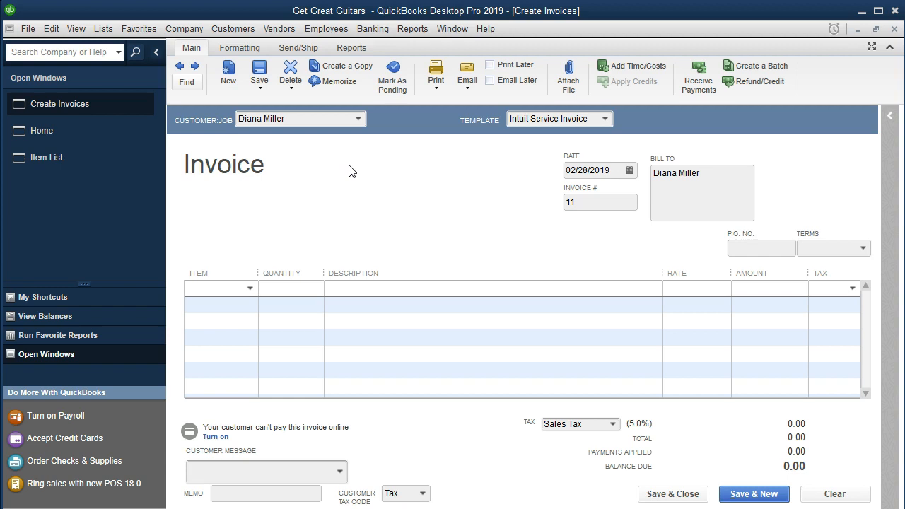
Bill 6 lessons of the 150.00 lessons item (900.00), widening the Item column, and save invoice 11
text(Ange)
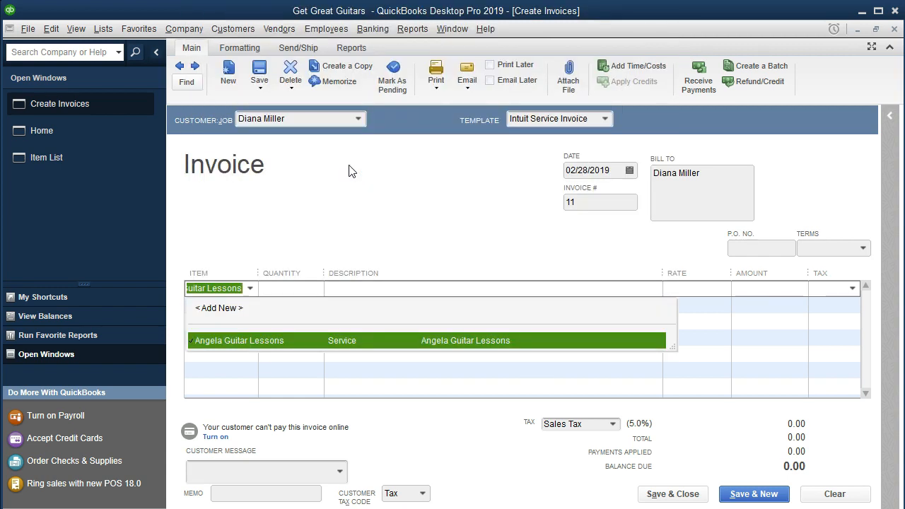
key(Tab)
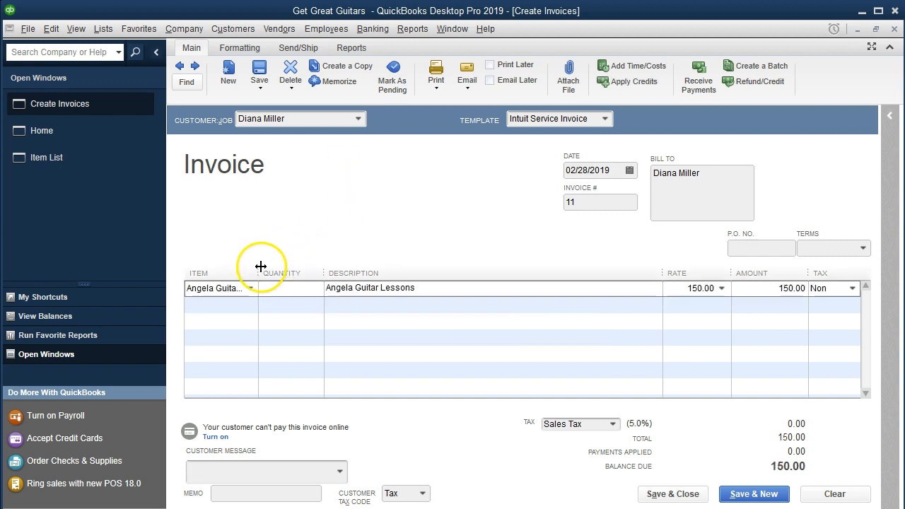
drag(258, 268, 269, 267)
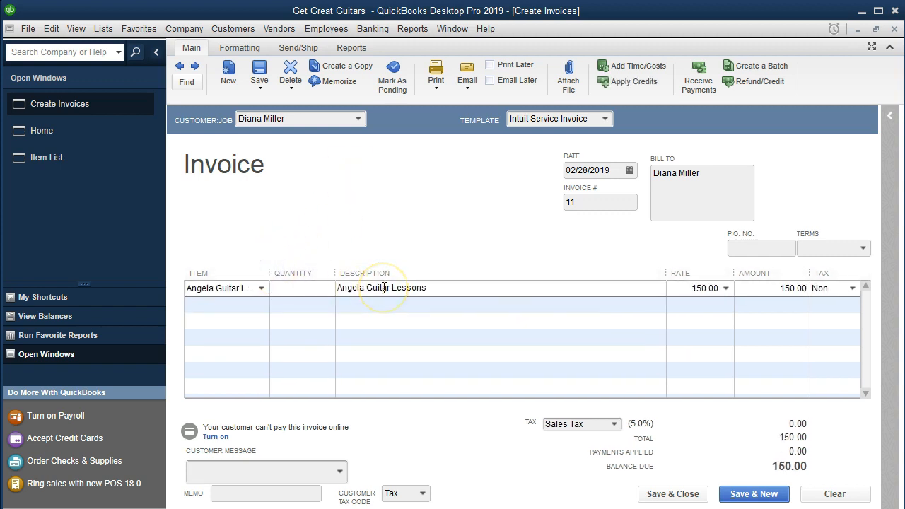
text(6)
key(Tab)
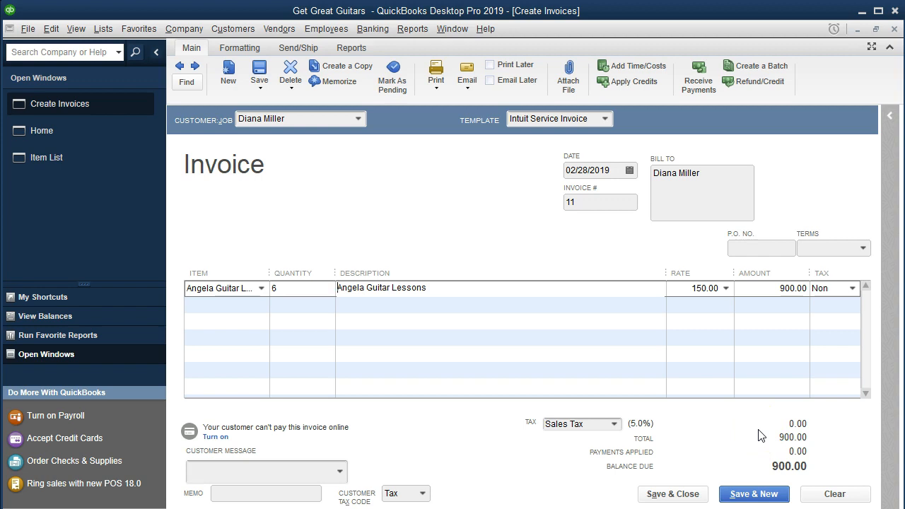
click(731, 495)
click(273, 120)
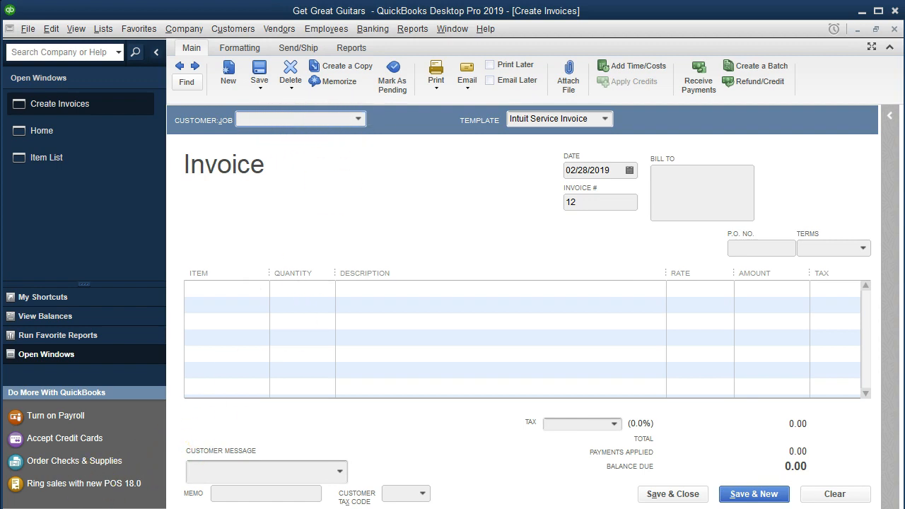
Quick-add a new customer as the Customer:Job on invoice 12
click(358, 119)
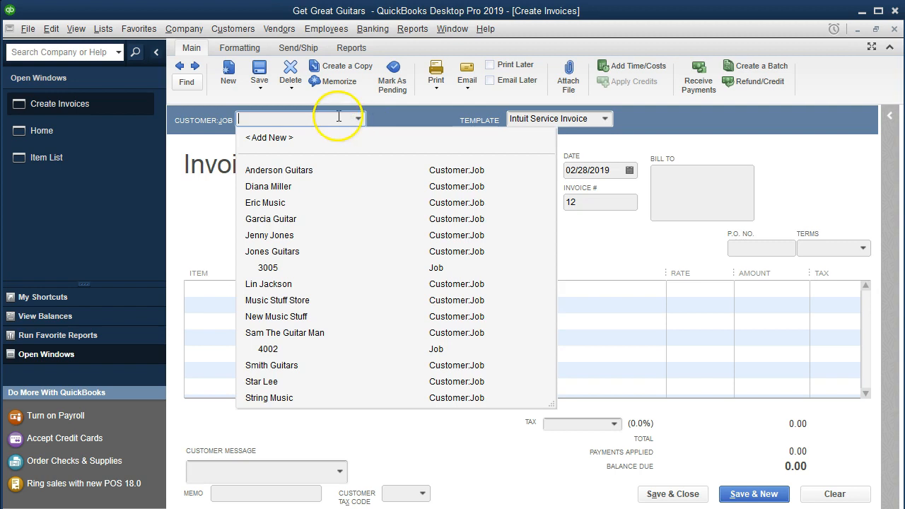
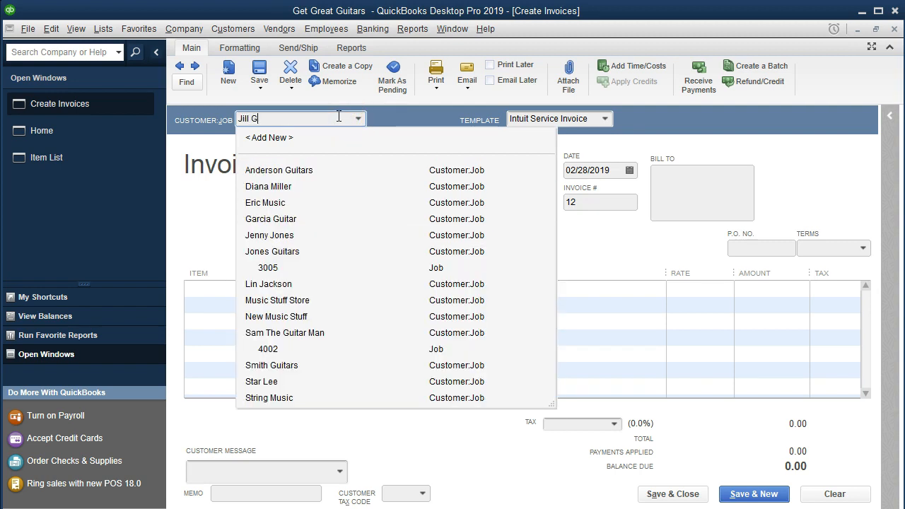
key(Tab)
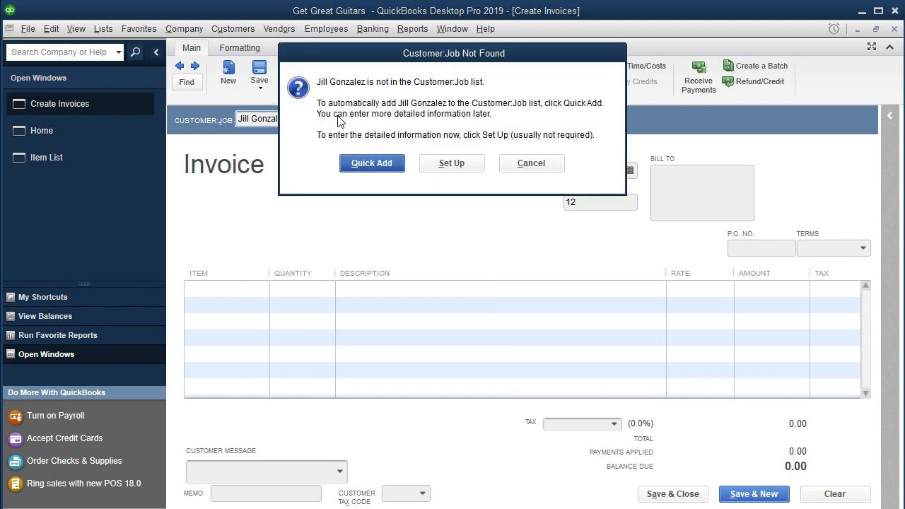
click(347, 163)
click(327, 119)
key(Tab)
key(Tab)
key(Tab)
key(Tab)
key(Tab)
key(Tab)
key(Tab)
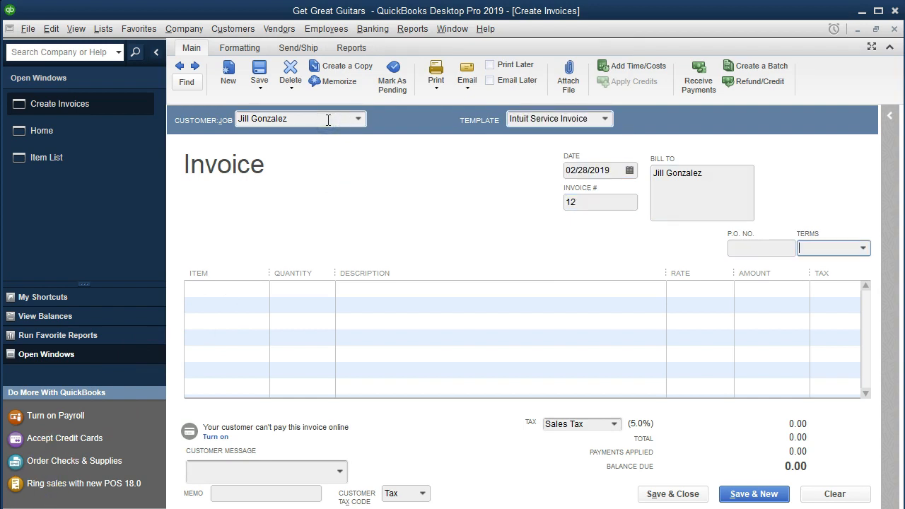
Bill 9 lessons of the 150.00 lessons item, totalling 1,350.00
text(A)
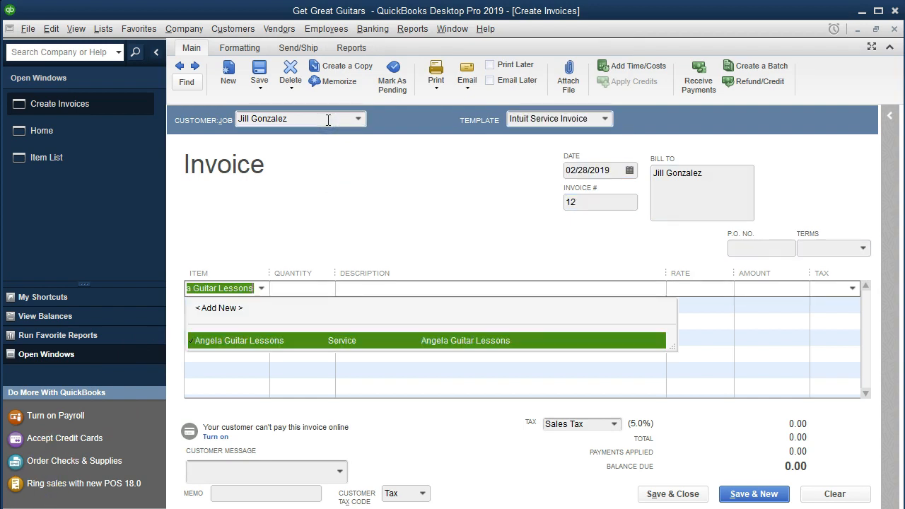
key(Tab)
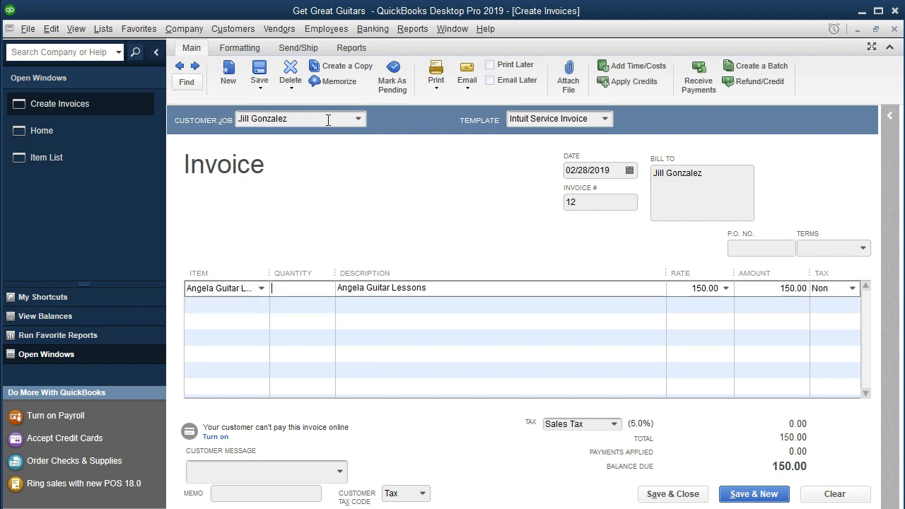
text(9)
key(Tab)
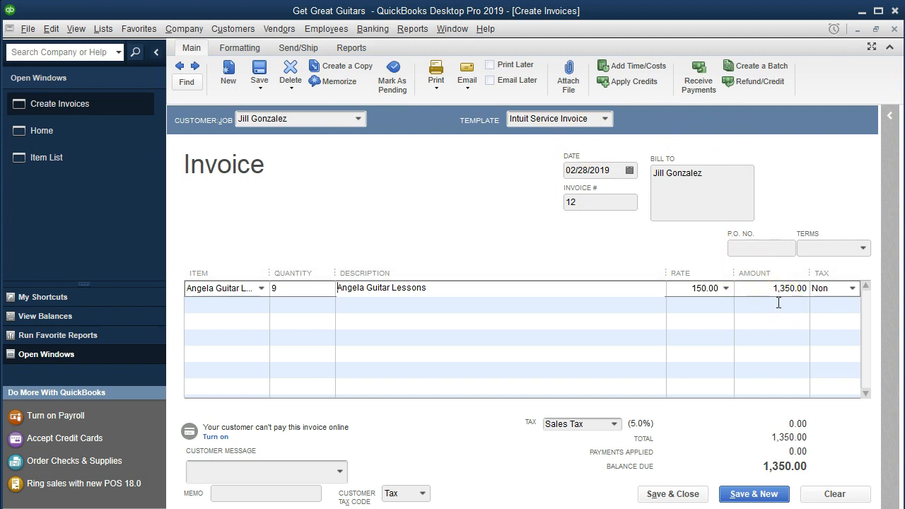
Save invoice 12 and Quick Add a new customer on invoice 13
click(752, 493)
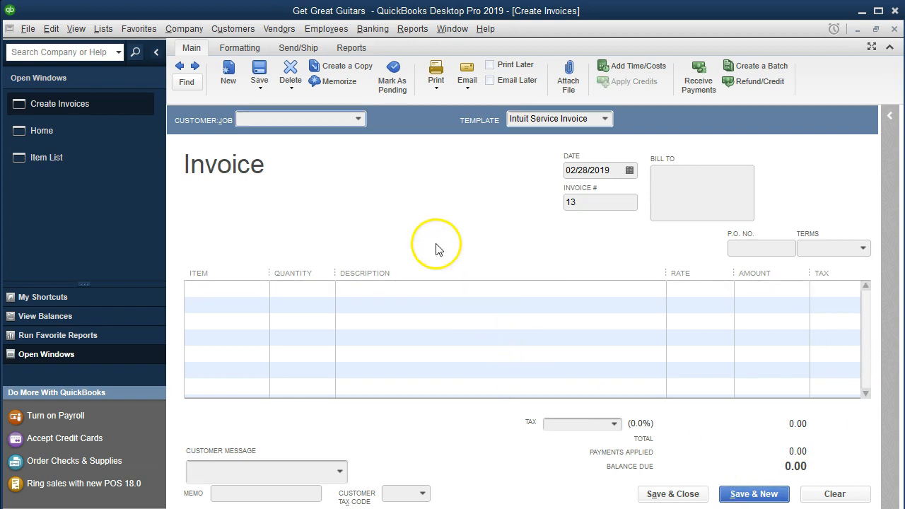
click(357, 119)
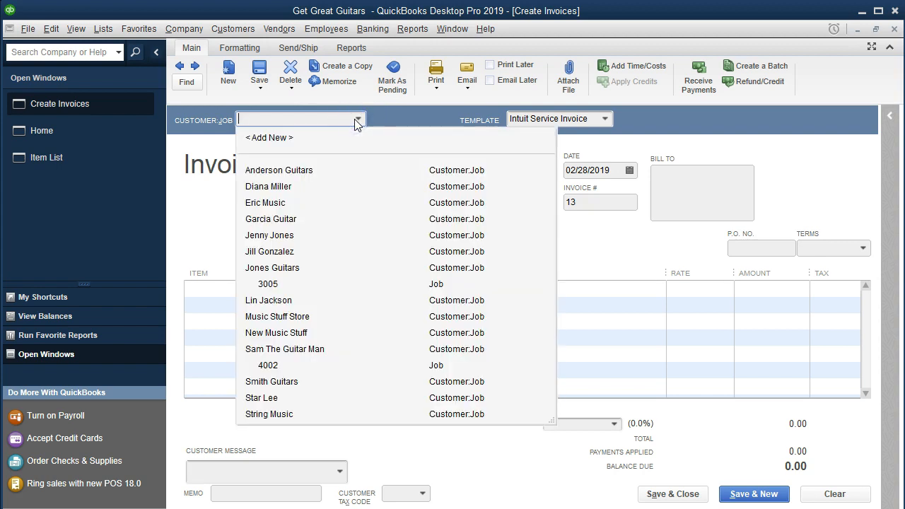
click(329, 111)
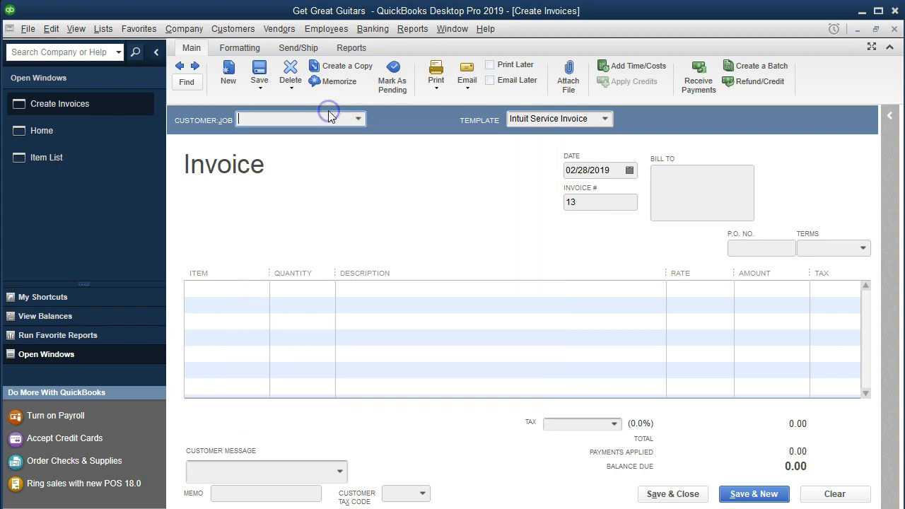
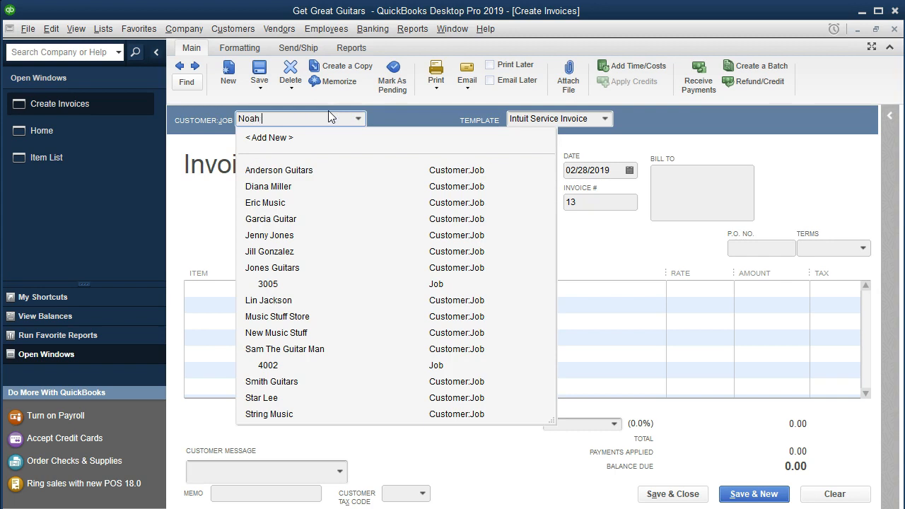
key(Tab)
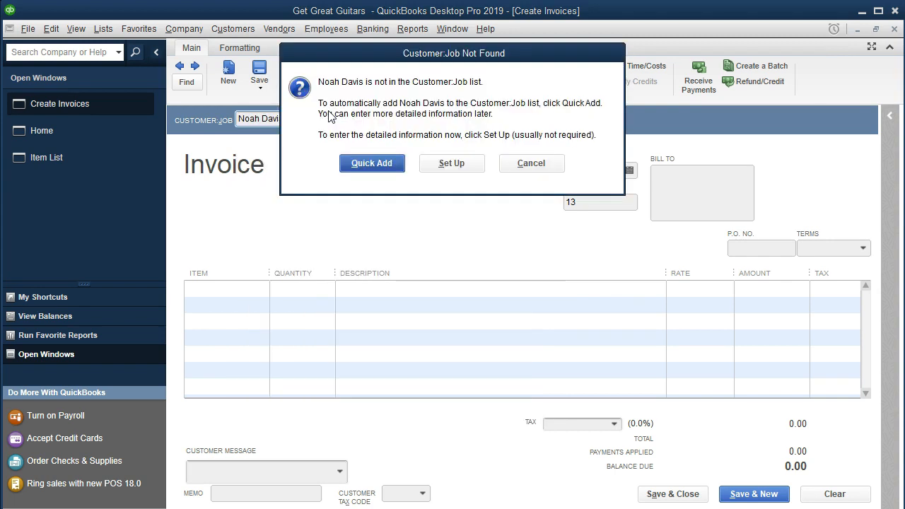
click(358, 165)
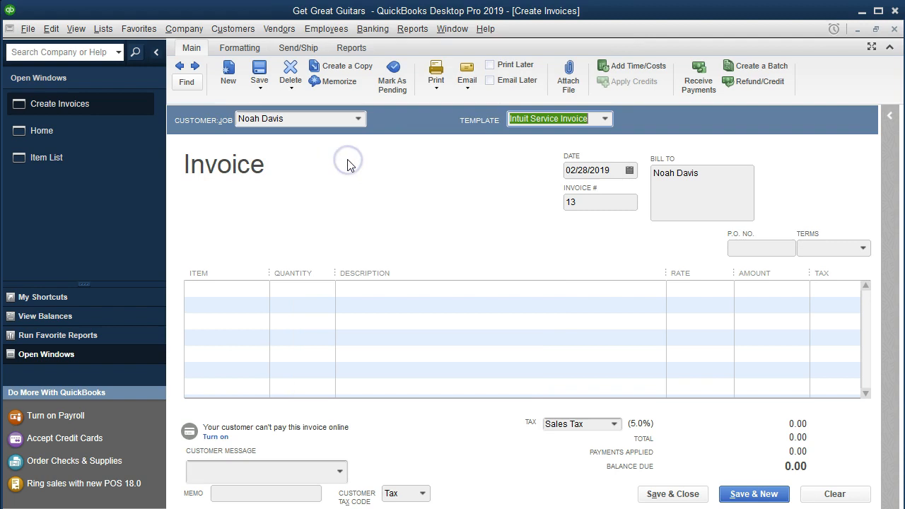
key(Tab)
key(Tab)
key(Tab)
key(Tab)
key(Tab)
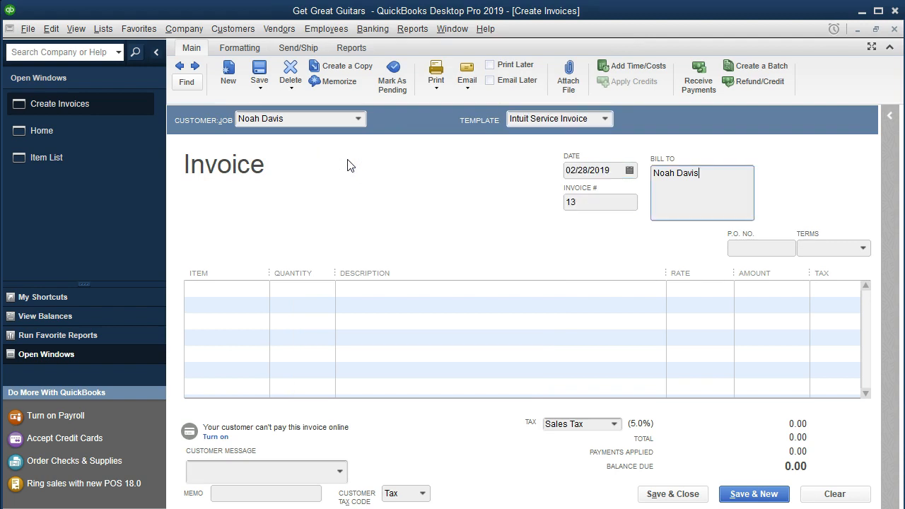
key(Tab)
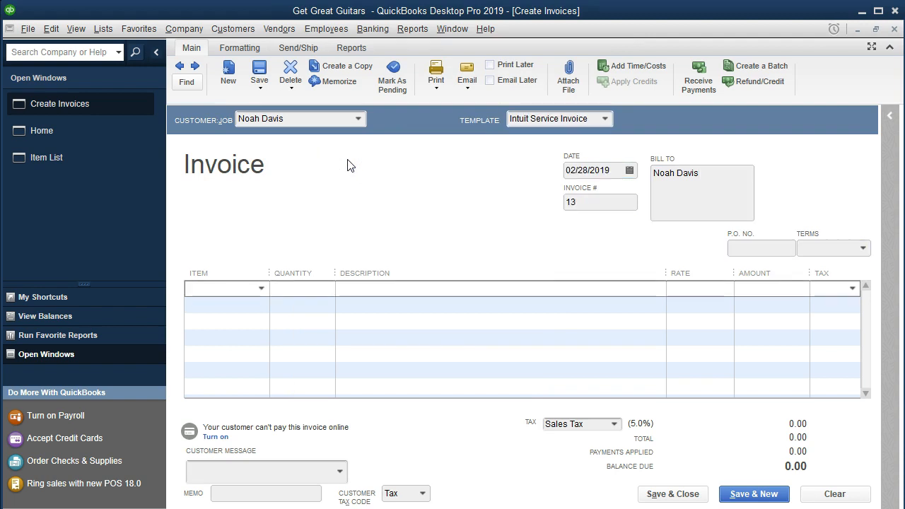
Bill 8 Rebeca Guiter Lessons for 800.00 and save invoice 13
text(Reb)
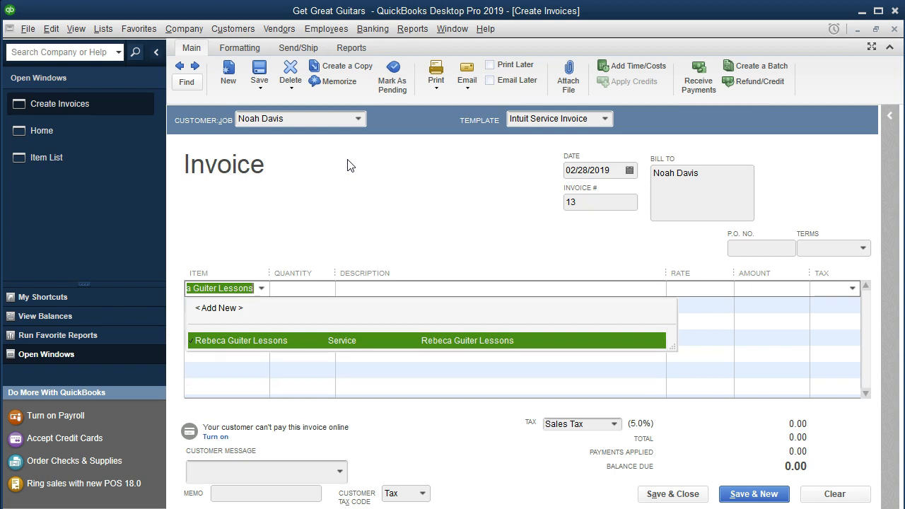
key(Tab)
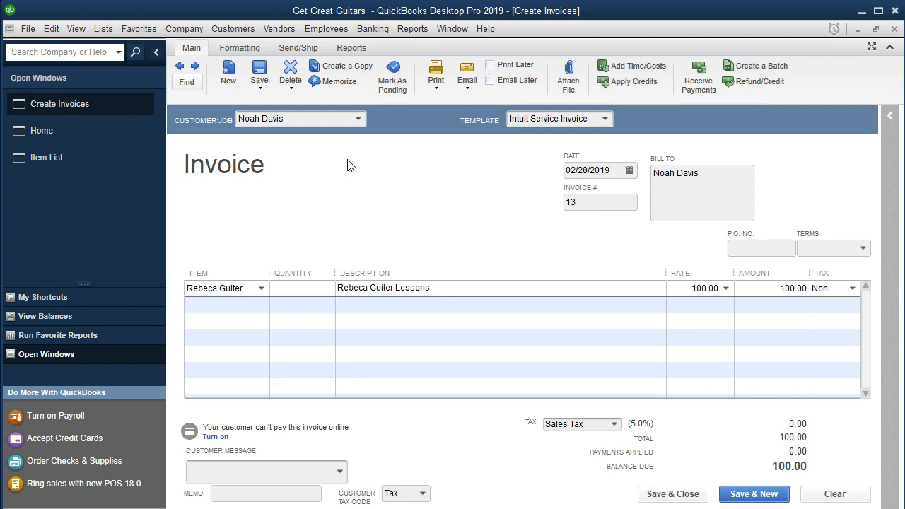
click(305, 289)
text(8)
key(Tab)
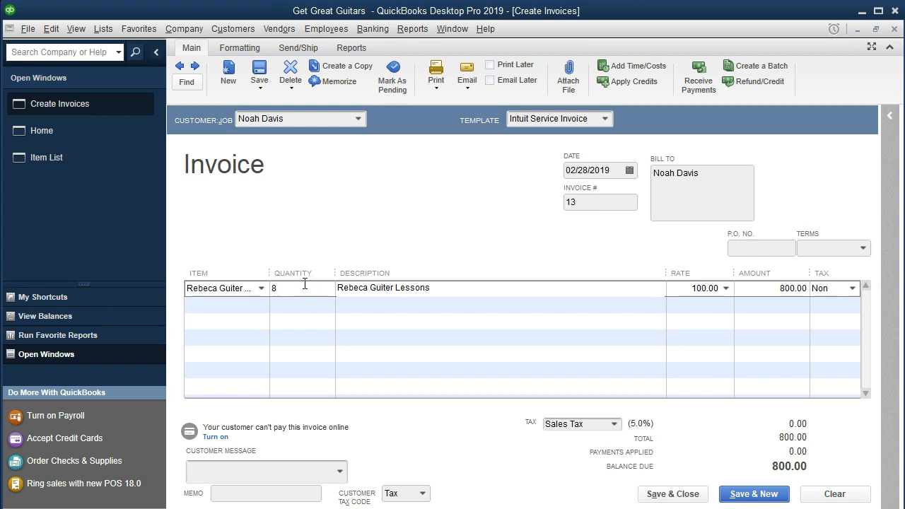
key(Tab)
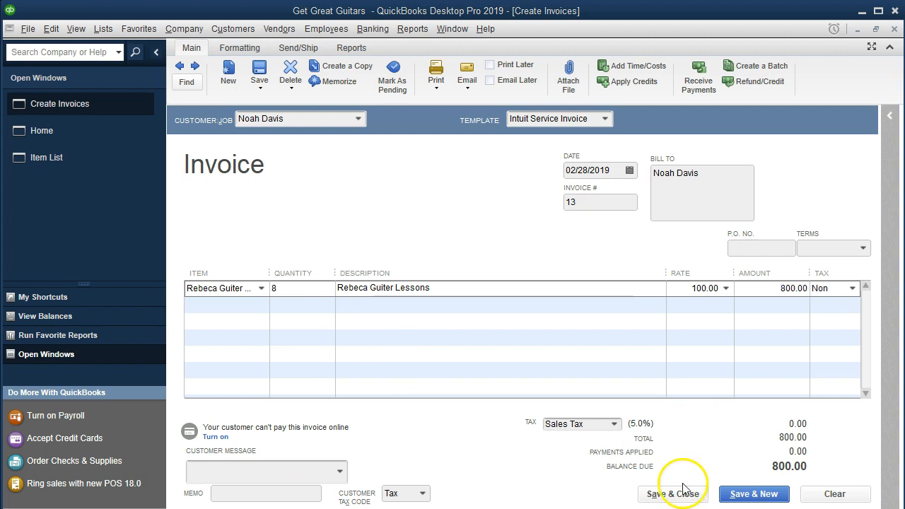
click(734, 495)
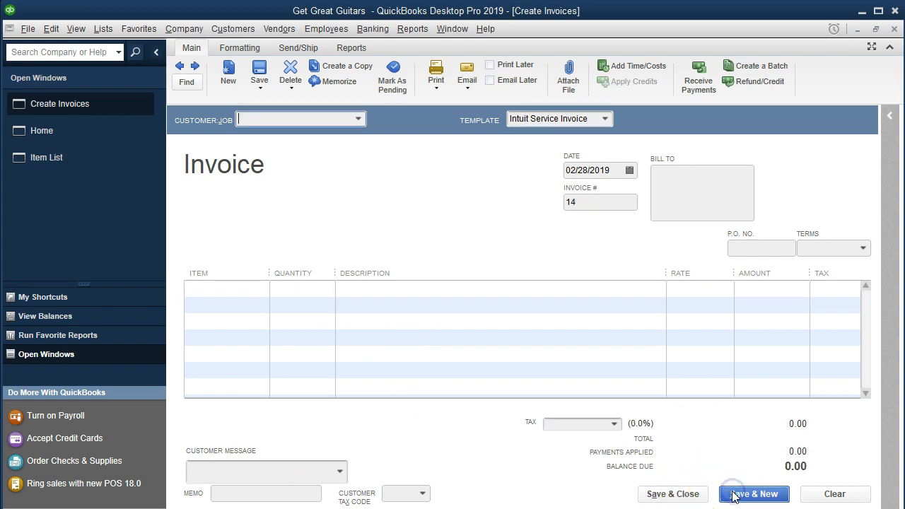
click(358, 120)
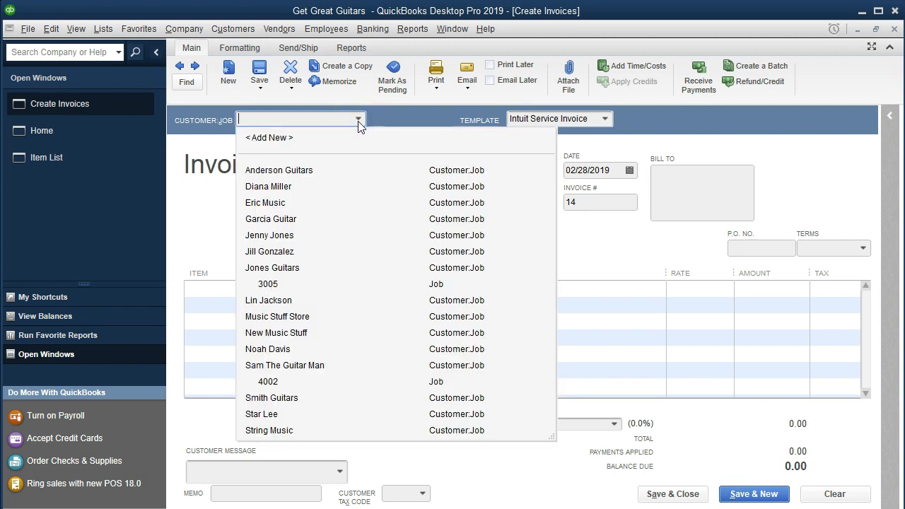
key(Tab)
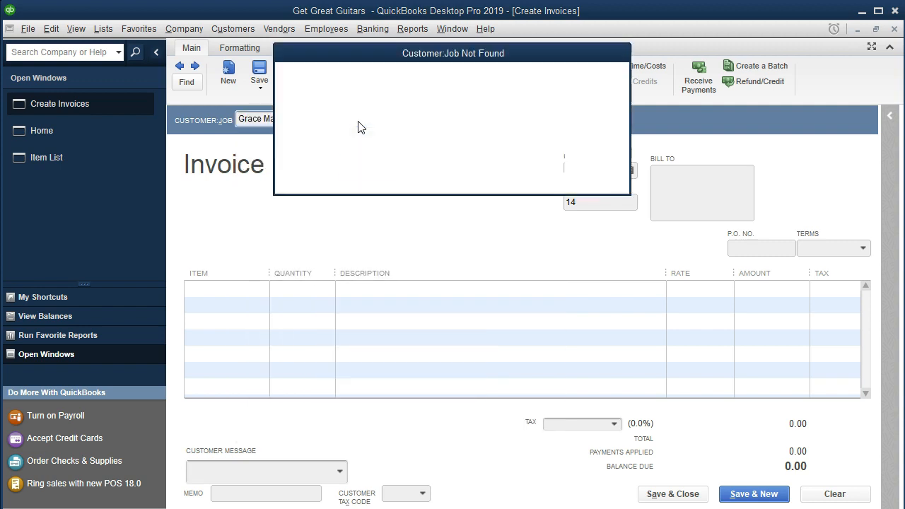
click(369, 159)
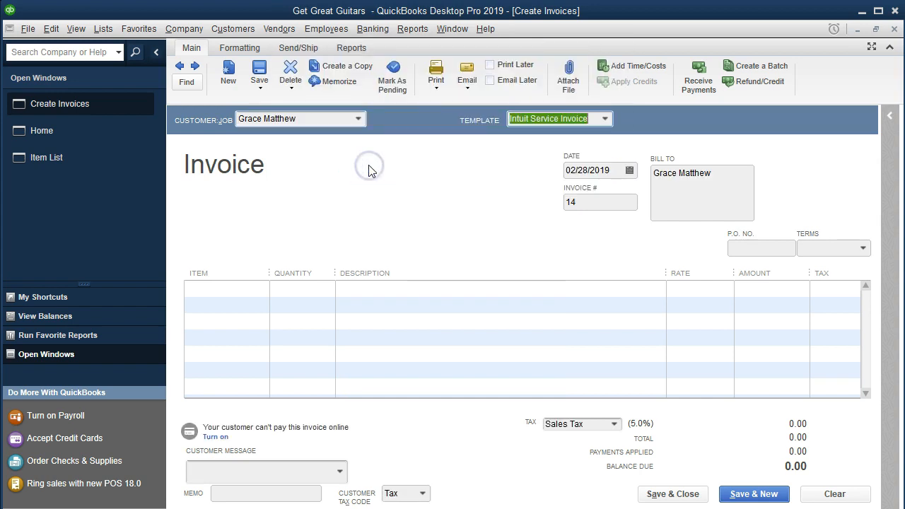
key(Tab)
key(Tab)
key(Tab)
key(Tab)
key(Tab)
key(Tab)
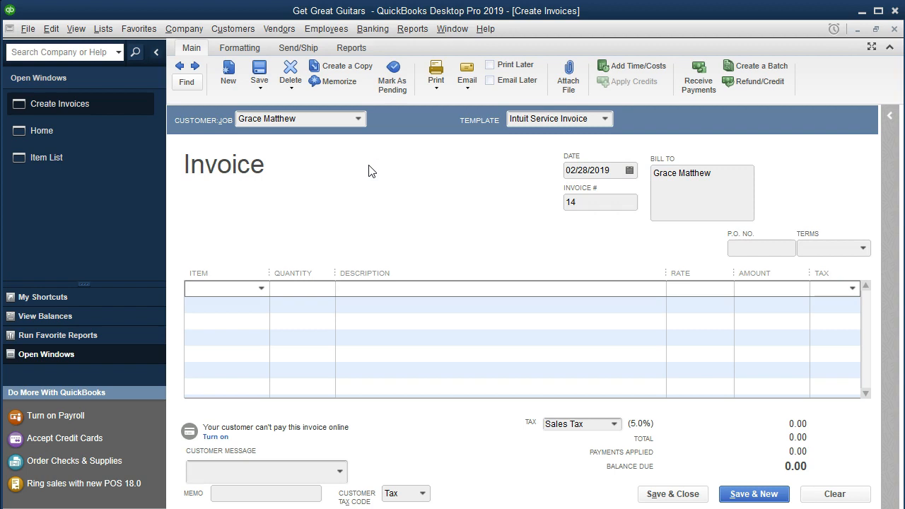
text(Reb)
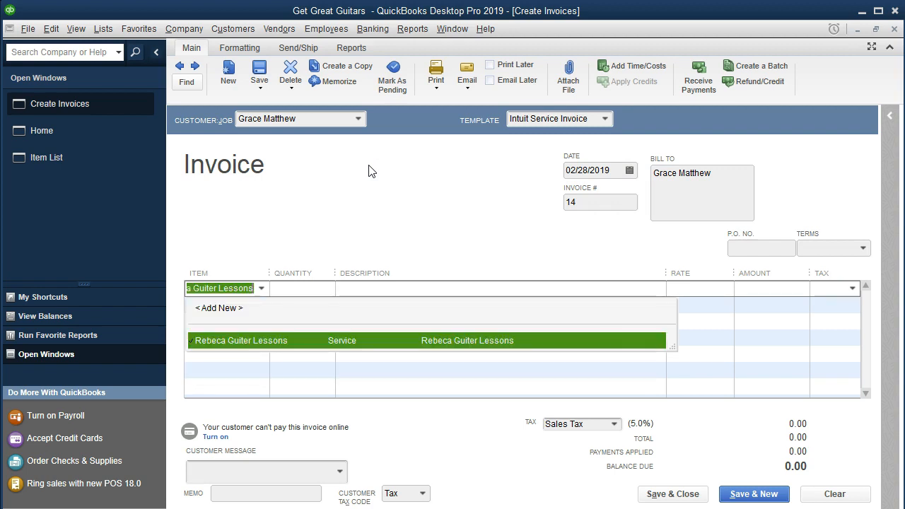
key(Tab)
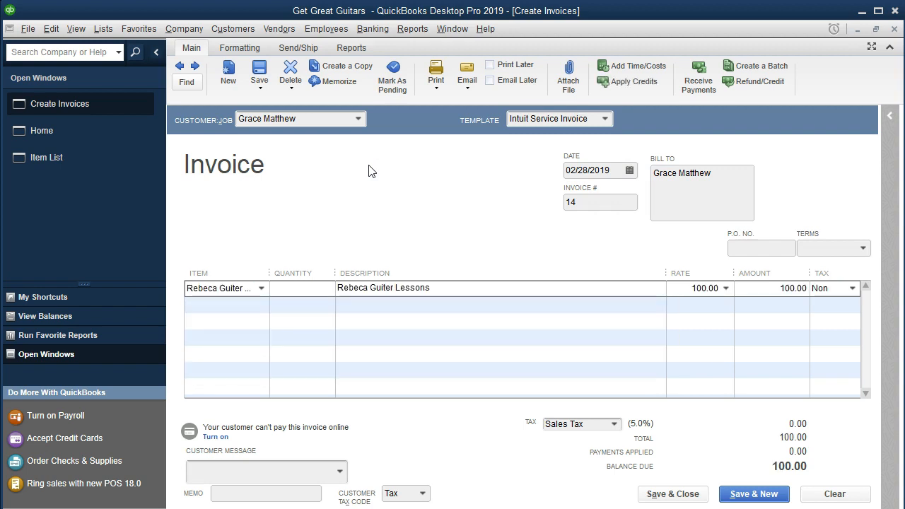
text(6)
key(Tab)
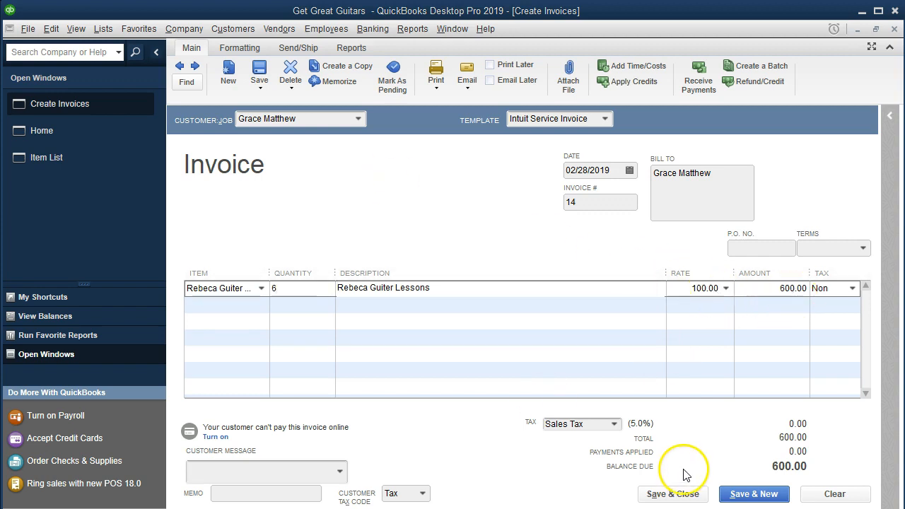
click(741, 493)
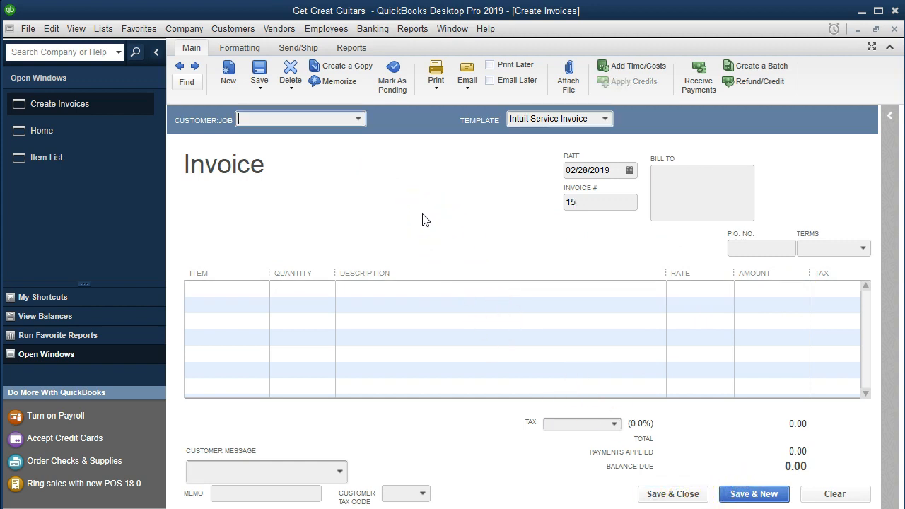
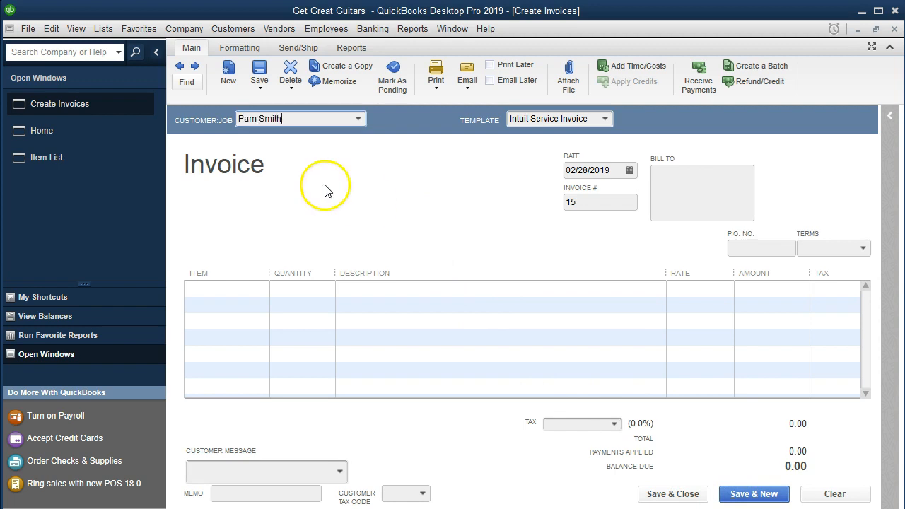
Quick Add a new customer and save invoice 15 for 8 Rebeca Guiter Lessons, 800.00
click(290, 135)
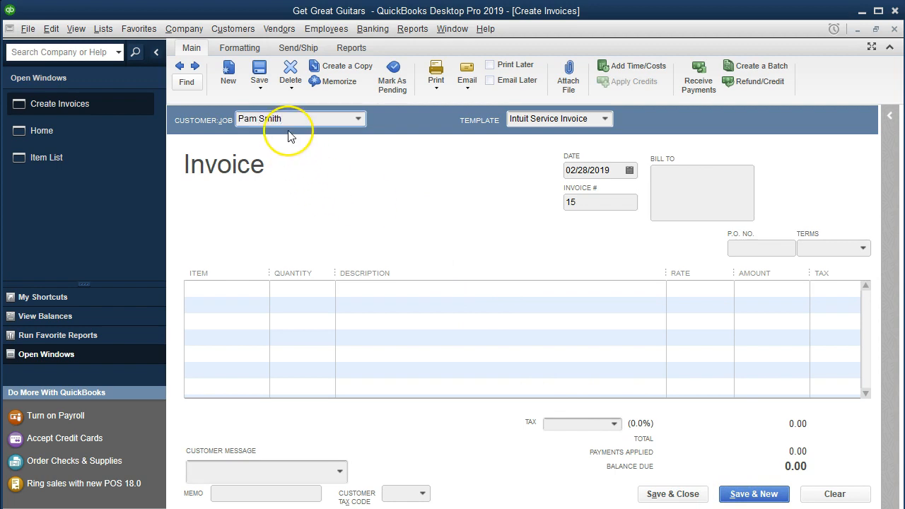
click(361, 163)
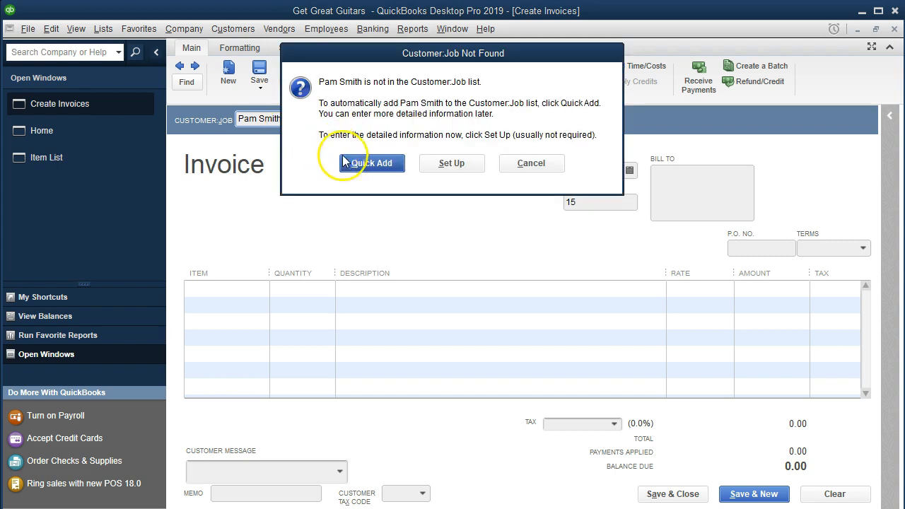
key(Tab)
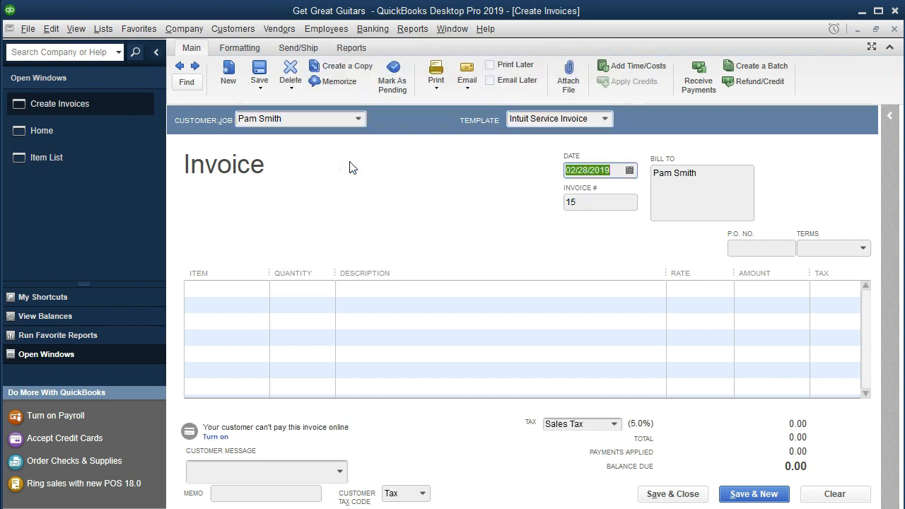
key(Tab)
key(Tab)
key(Tab)
key(Tab)
key(Tab)
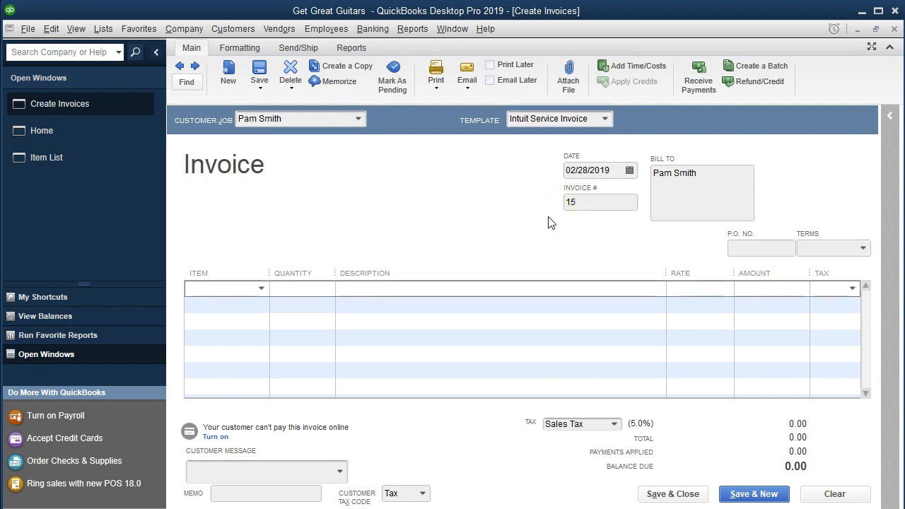
text(Reb)
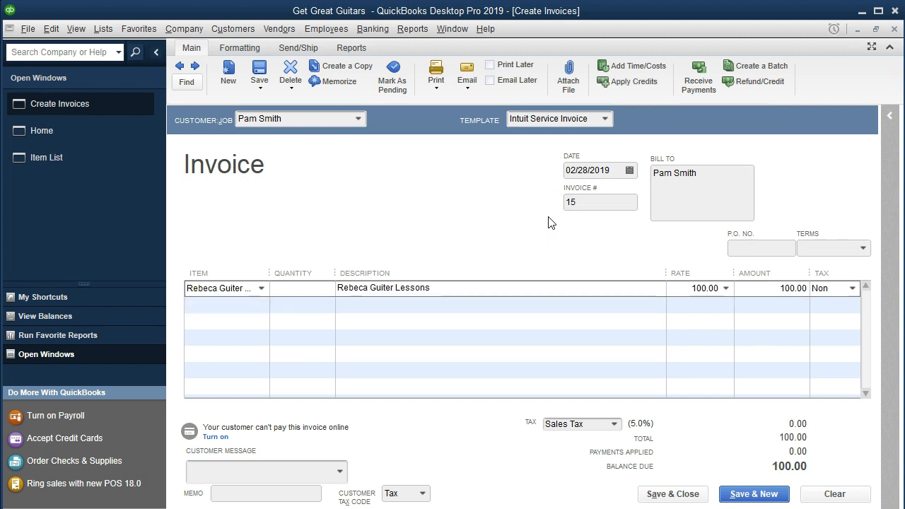
text(8)
key(Tab)
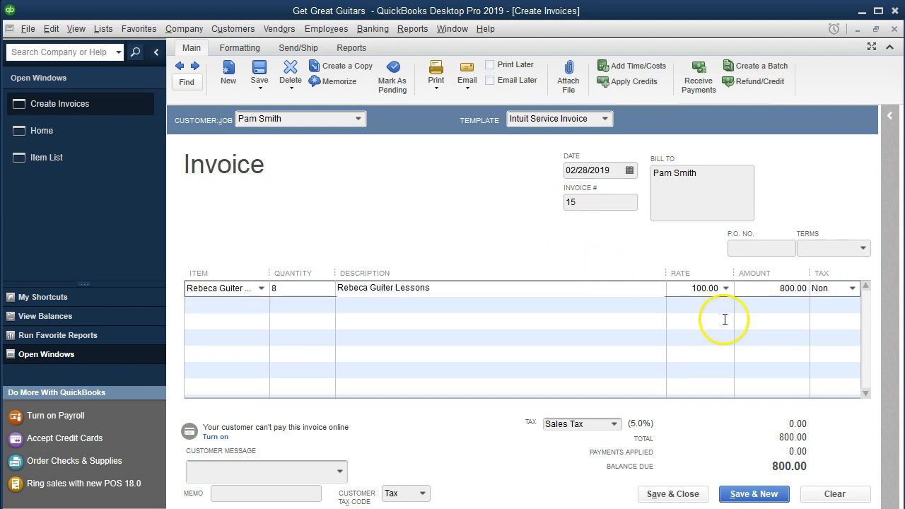
key(alt+s)
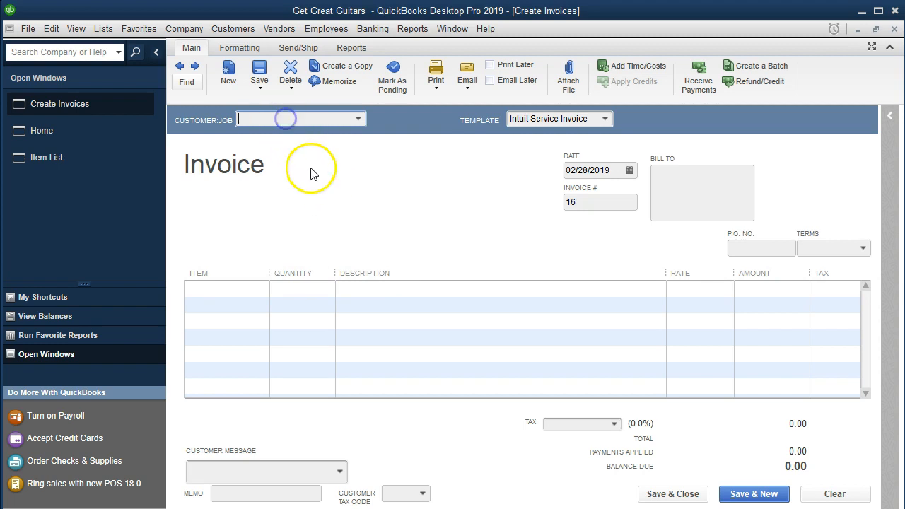
Quick Add a new customer and Save & Close invoice 16 for 5 Jody Guiter Lessons, 950.00
click(358, 119)
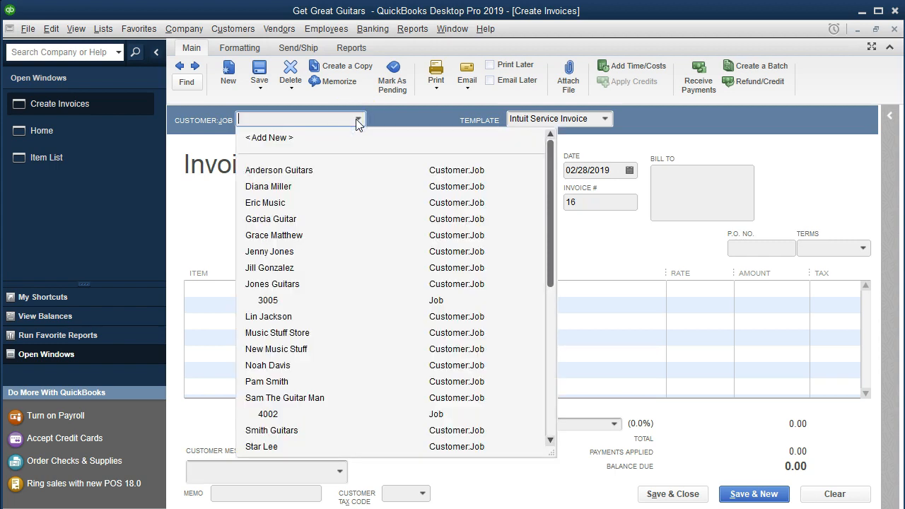
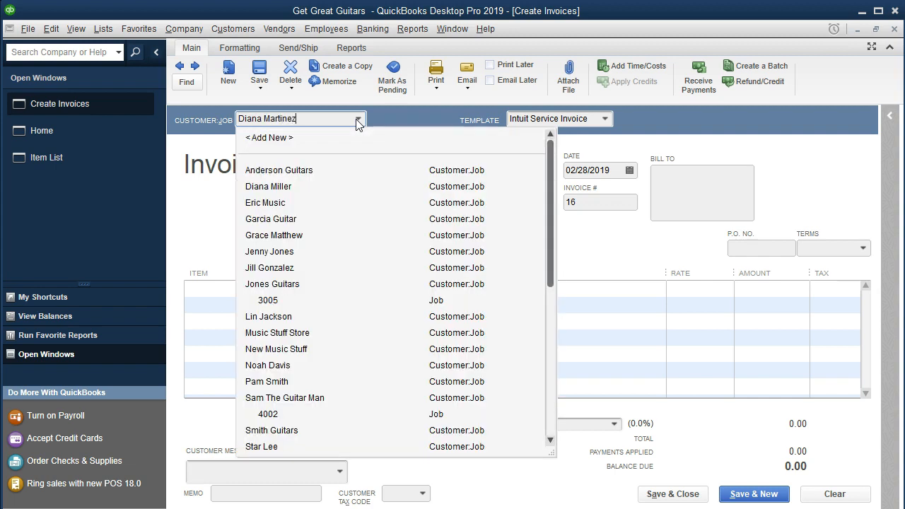
key(Tab)
click(359, 163)
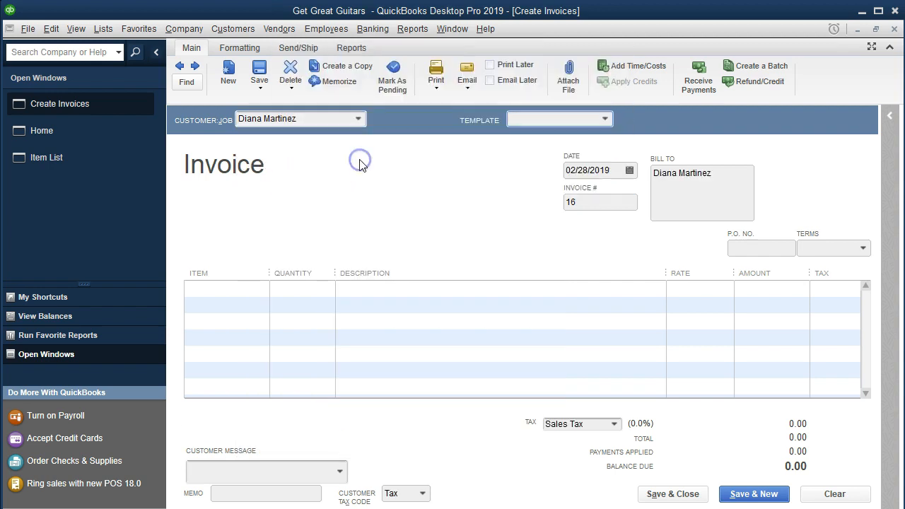
key(Tab)
key(Tab)
key(Tab)
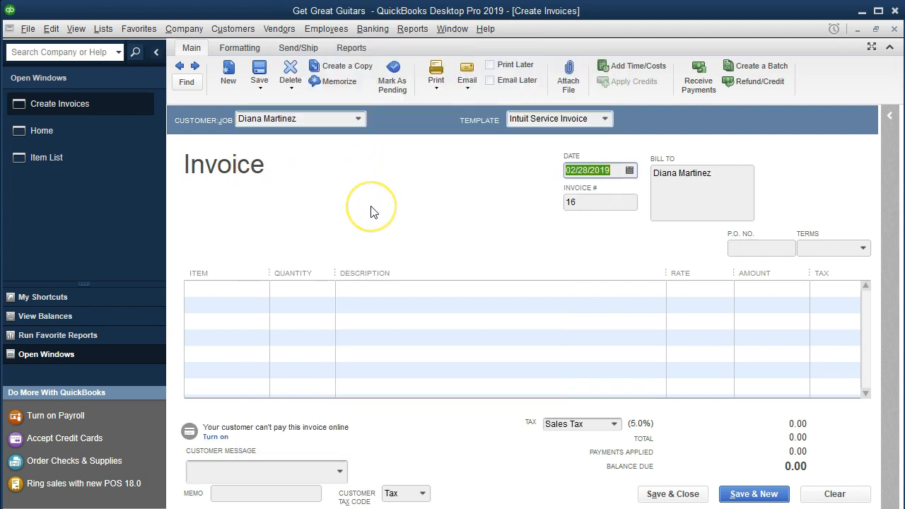
key(Tab)
key(Tab)
key(Tab)
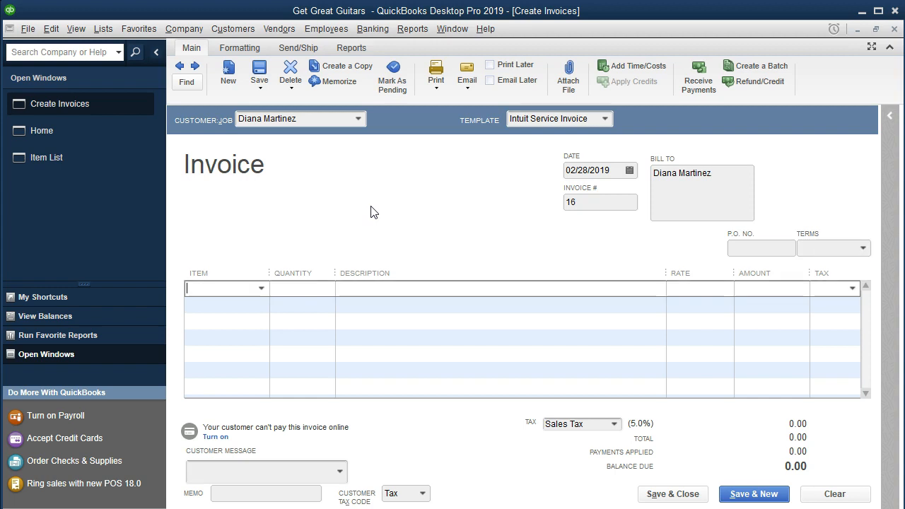
text(Jody Guiter Lessons)
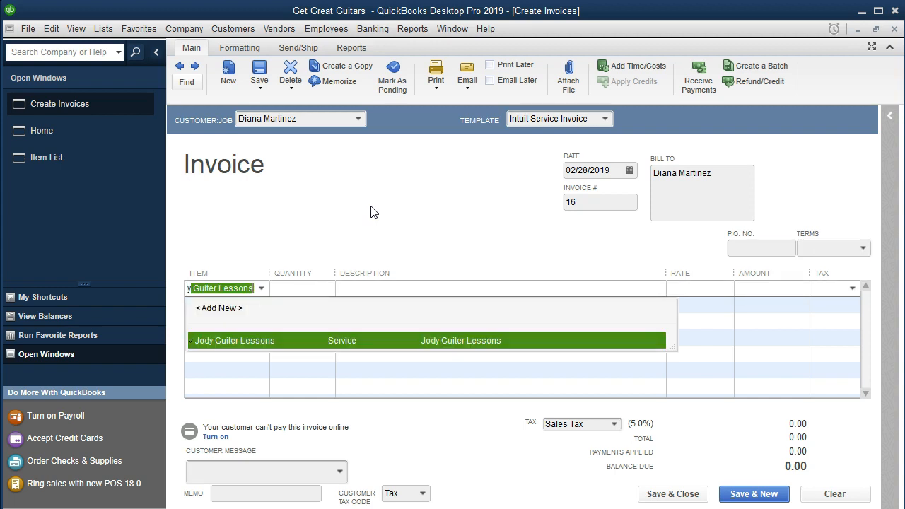
key(Tab)
text(5)
key(Tab)
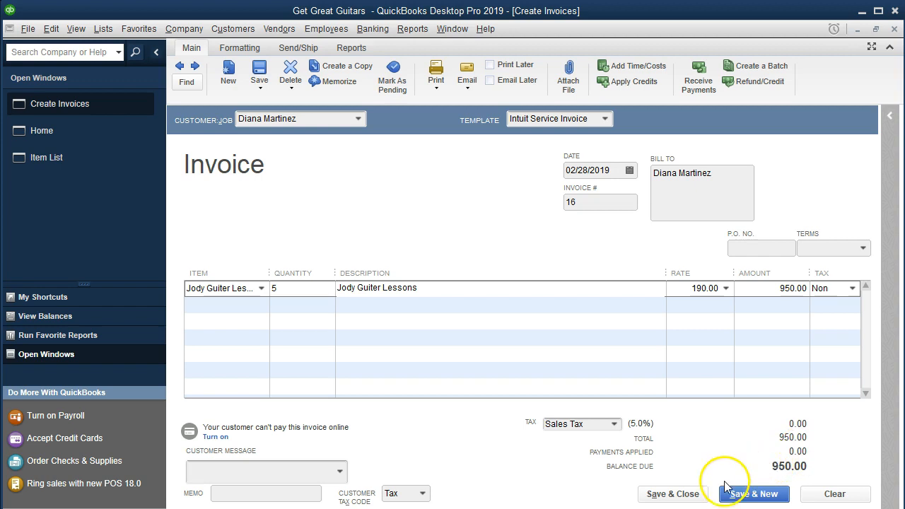
click(700, 498)
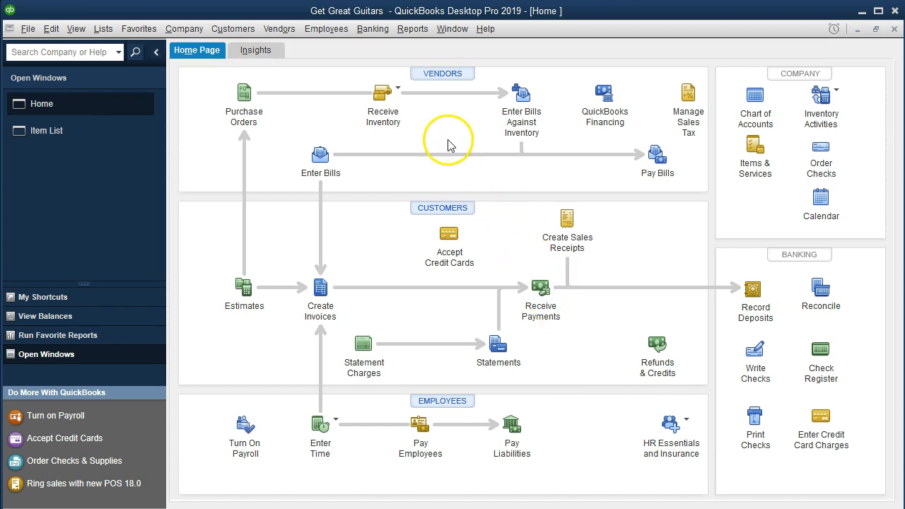
Run the Balance Sheet Standard report from Company & Financial reports
click(414, 29)
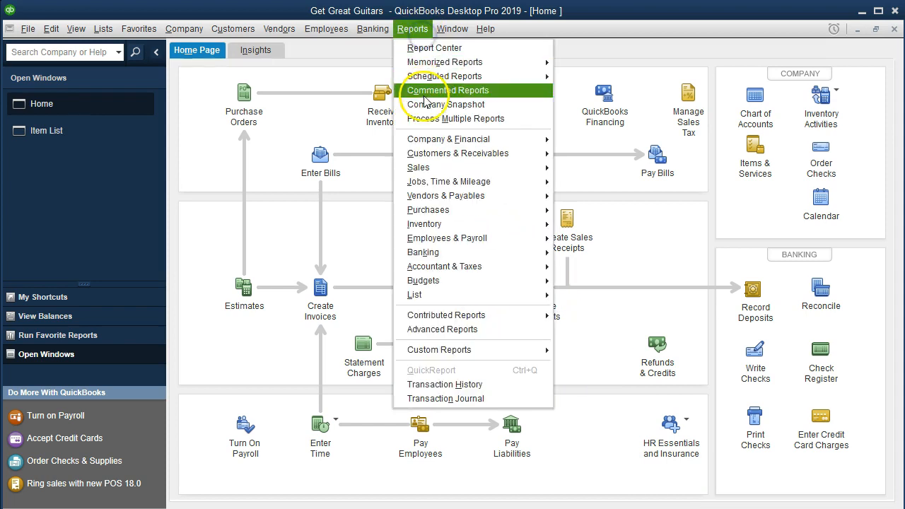
mouse_move(472, 148)
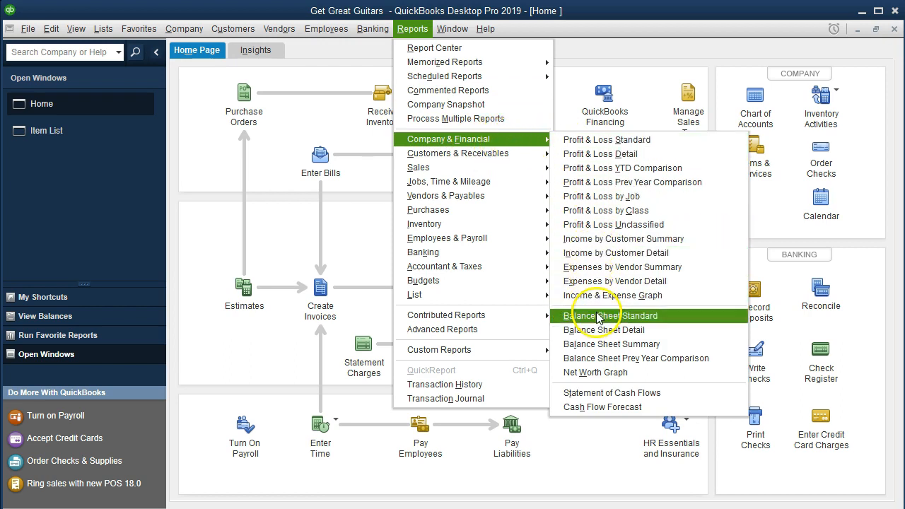
click(678, 316)
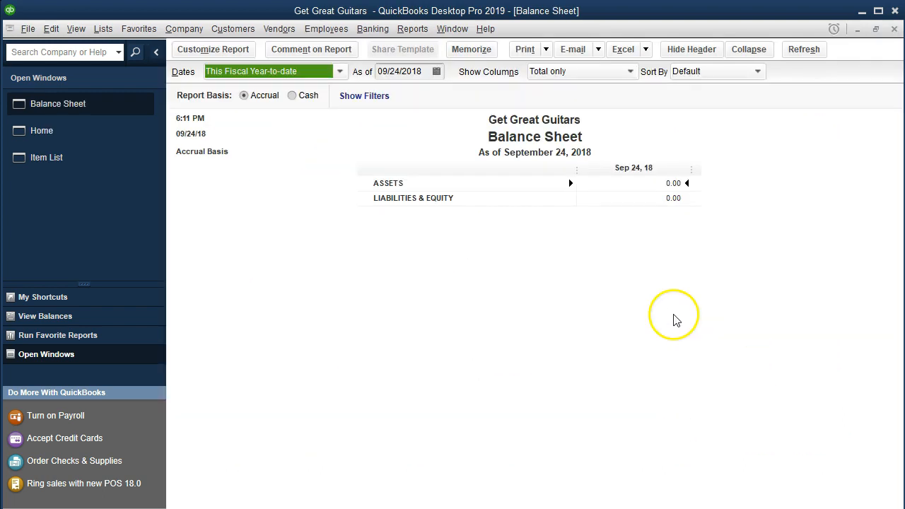
Customize the Balance Sheet date range to 01/01/2019 through 12/31/2019
click(252, 56)
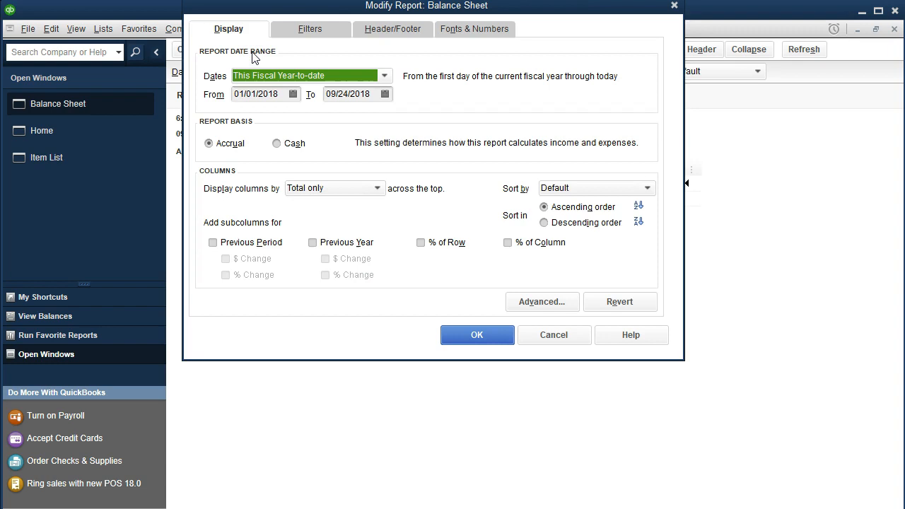
key(Tab)
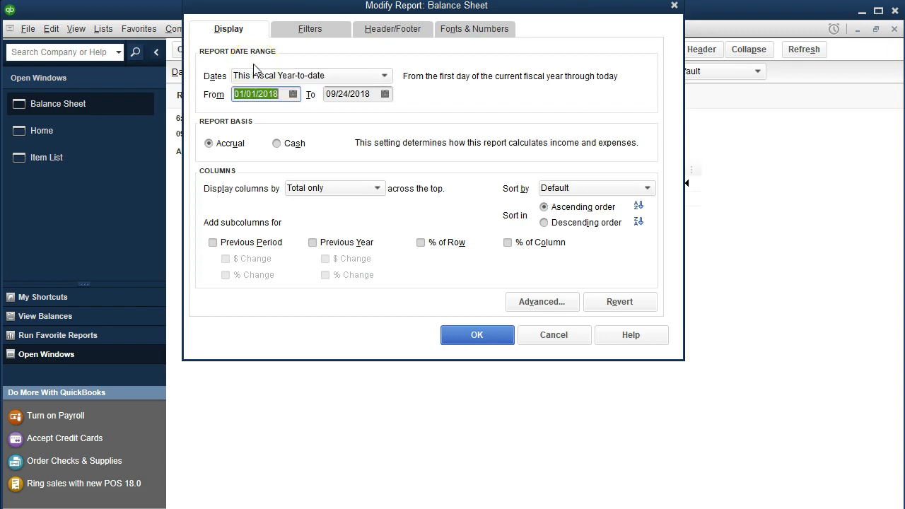
text(01012019)
key(Tab)
text(12312019)
key(Tab)
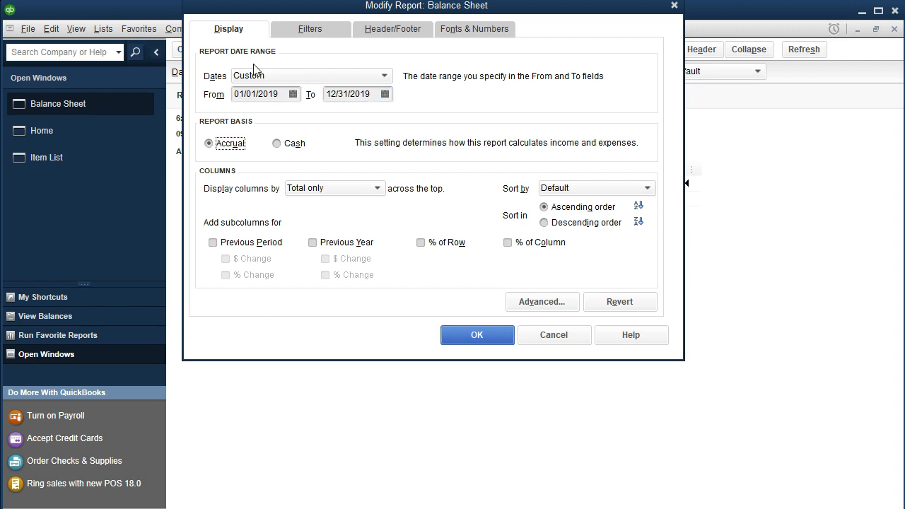
click(451, 338)
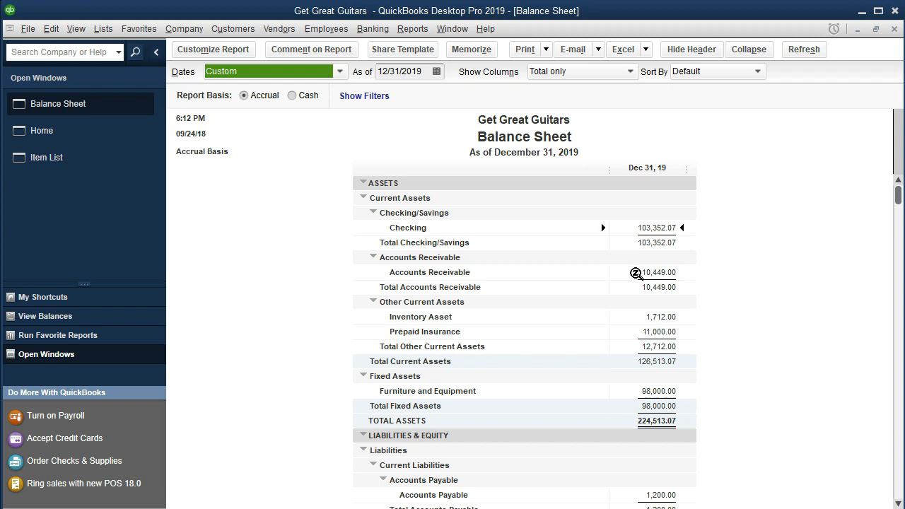
QuickZoom into the 10,449.00 Accounts Receivable, review invoices 8–16, and open invoice 10
double_click(636, 273)
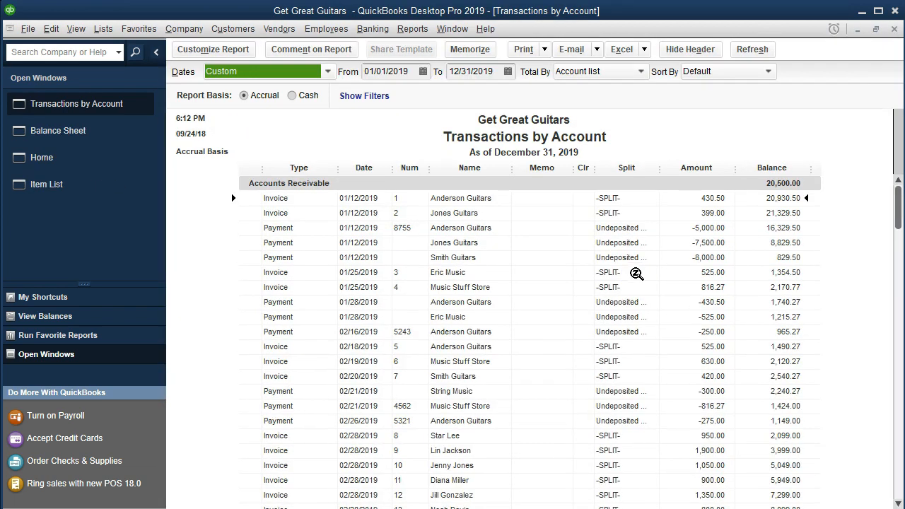
scroll(636, 273, down, 2)
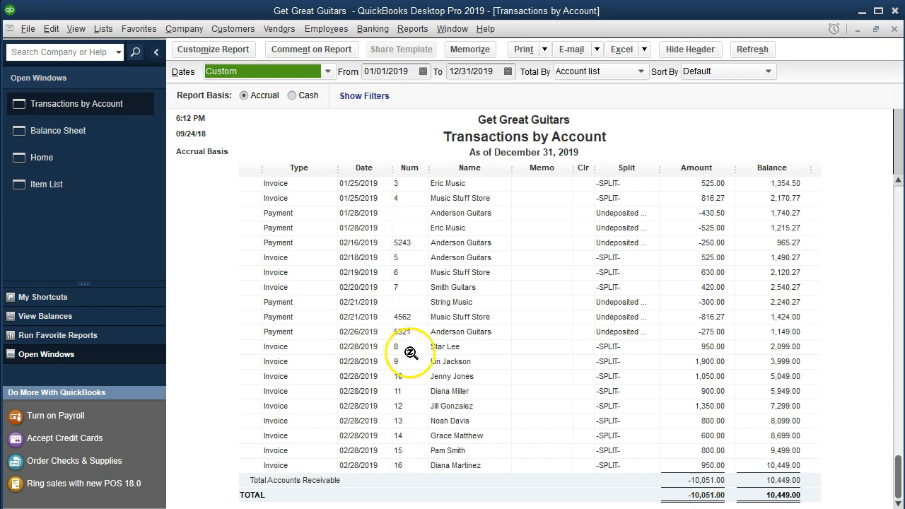
click(473, 346)
click(478, 361)
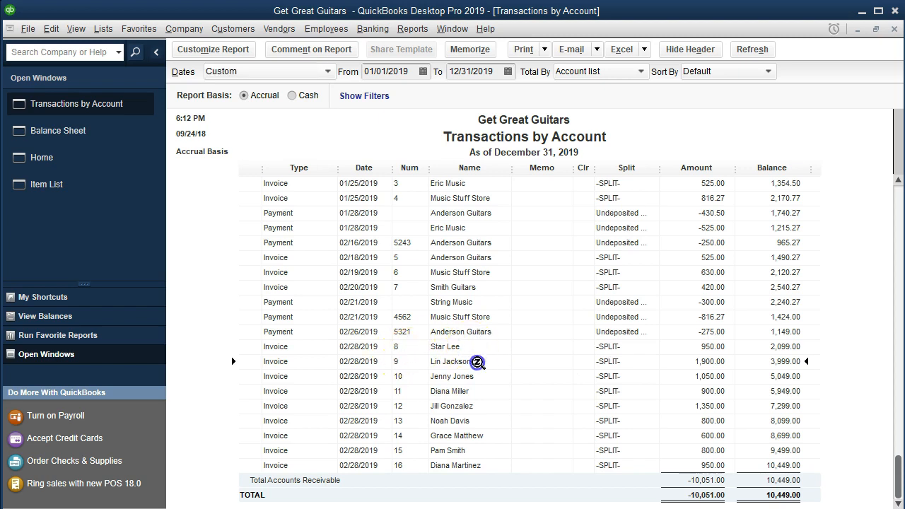
click(481, 376)
click(484, 390)
click(485, 406)
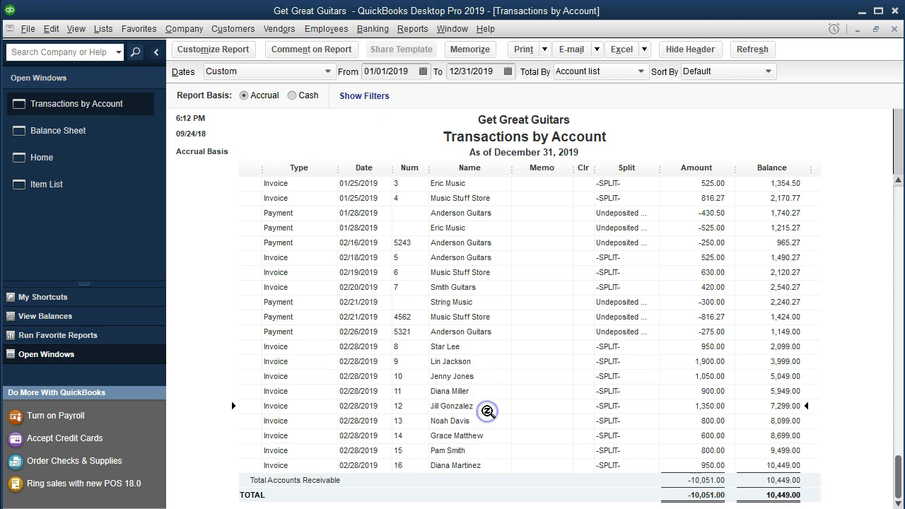
click(487, 421)
click(488, 436)
click(491, 451)
click(493, 465)
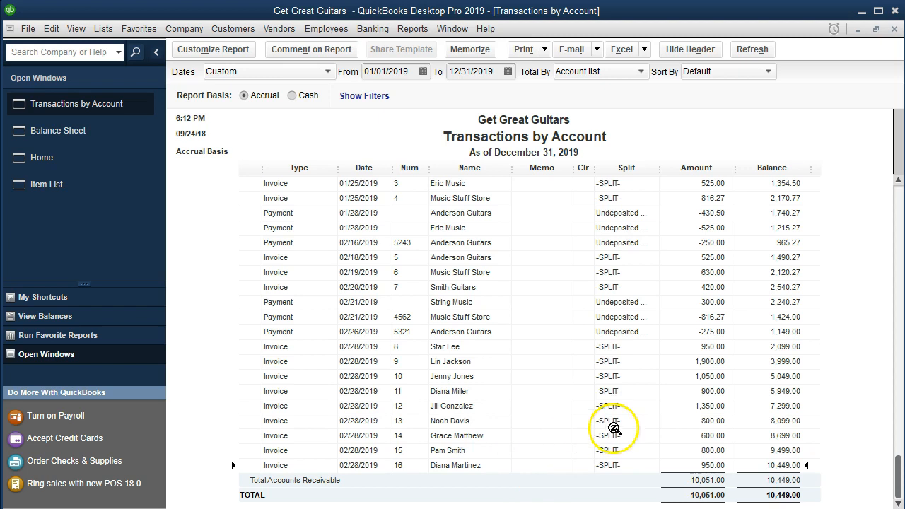
double_click(702, 377)
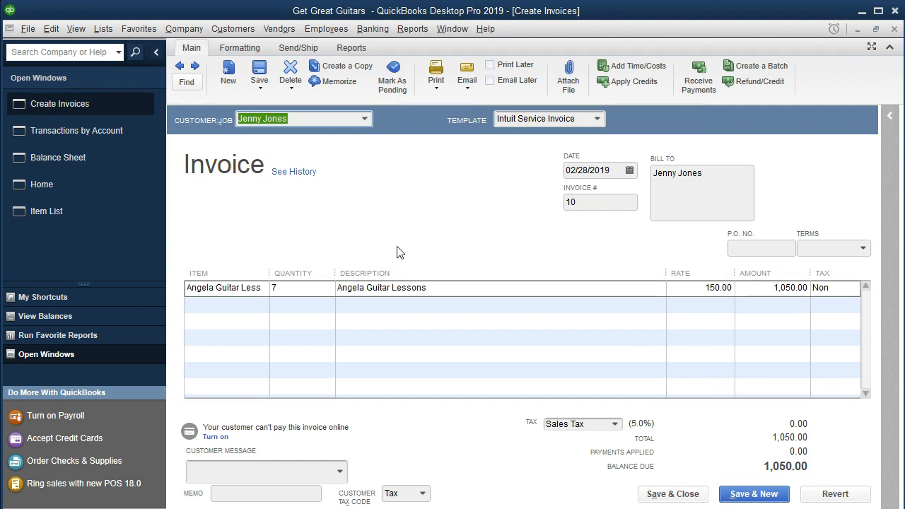
click(416, 244)
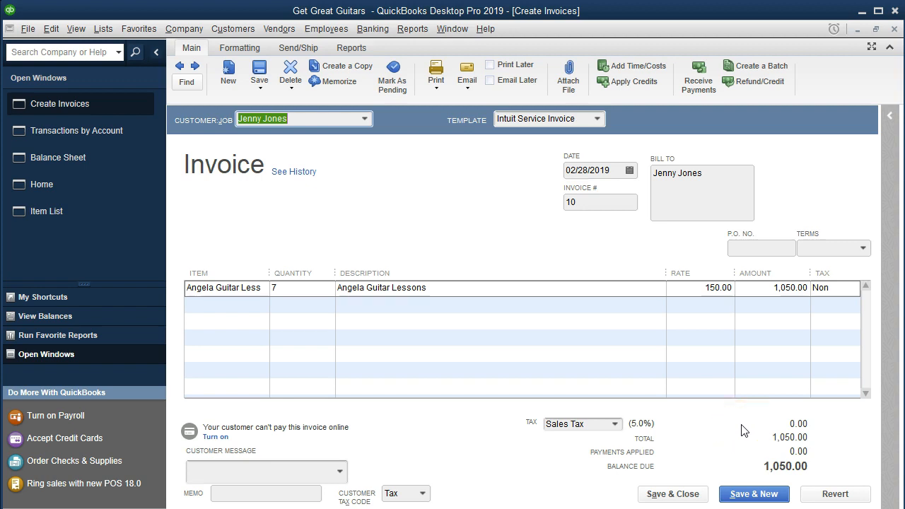
click(894, 29)
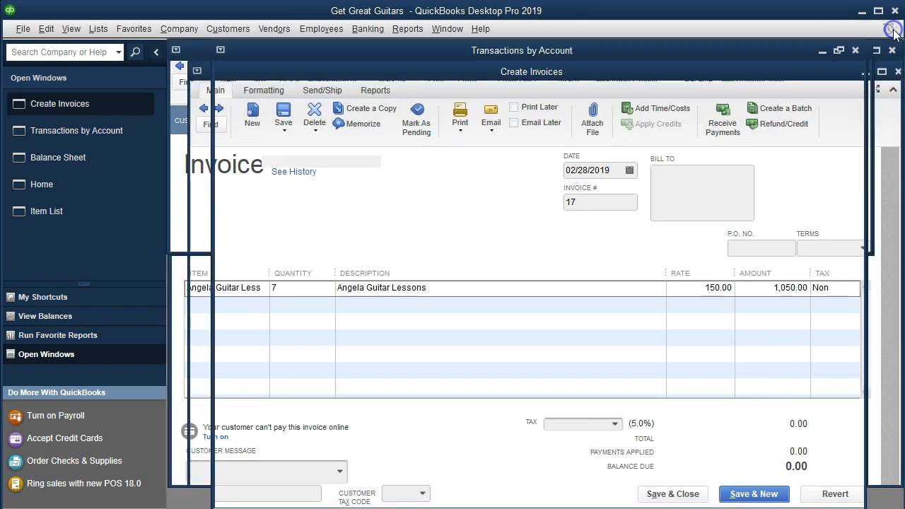
Close the transaction report and run the Profit & Loss Standard report
click(894, 30)
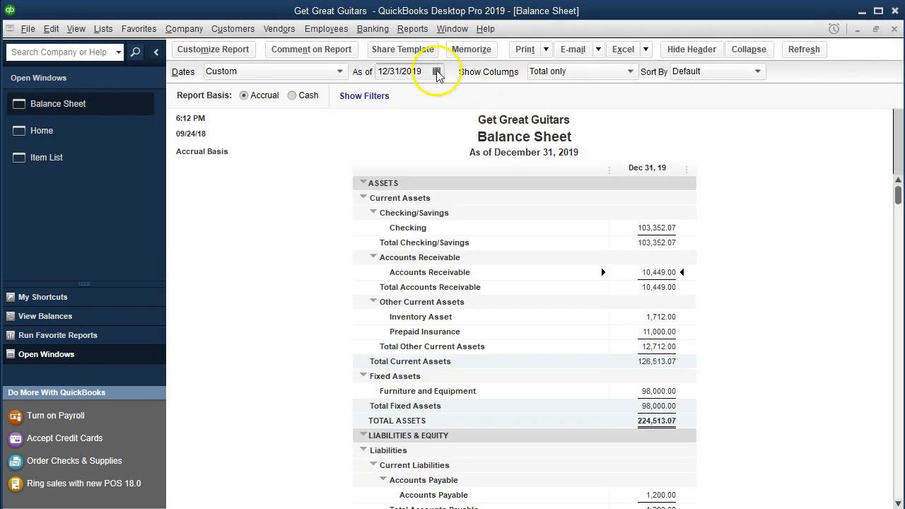
click(410, 29)
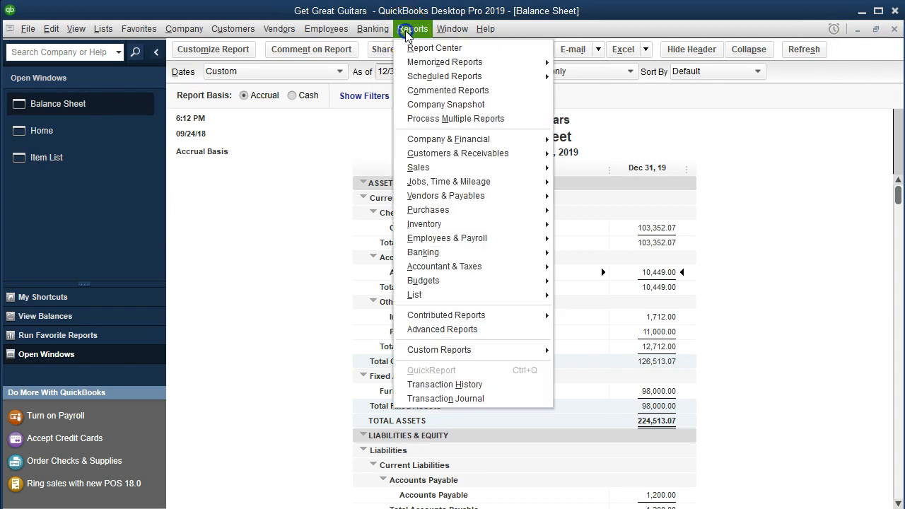
mouse_move(415, 140)
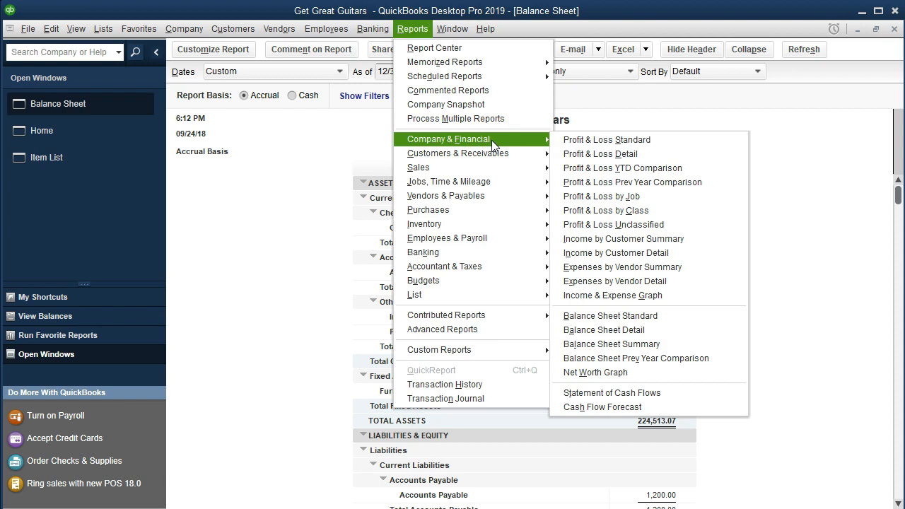
click(666, 144)
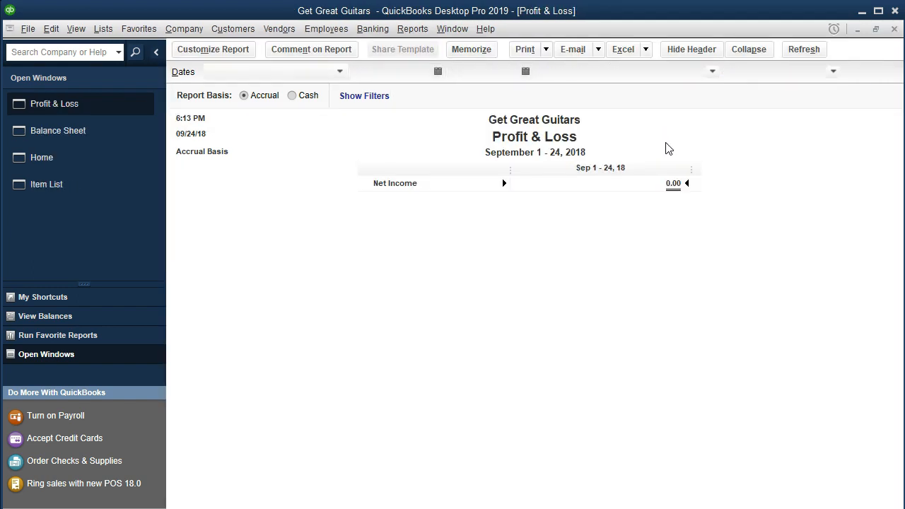
Set the P&L to 01/01/2019–12/31/2019 and drill into the 9,808.00 Service income
key(Tab)
text(010119)
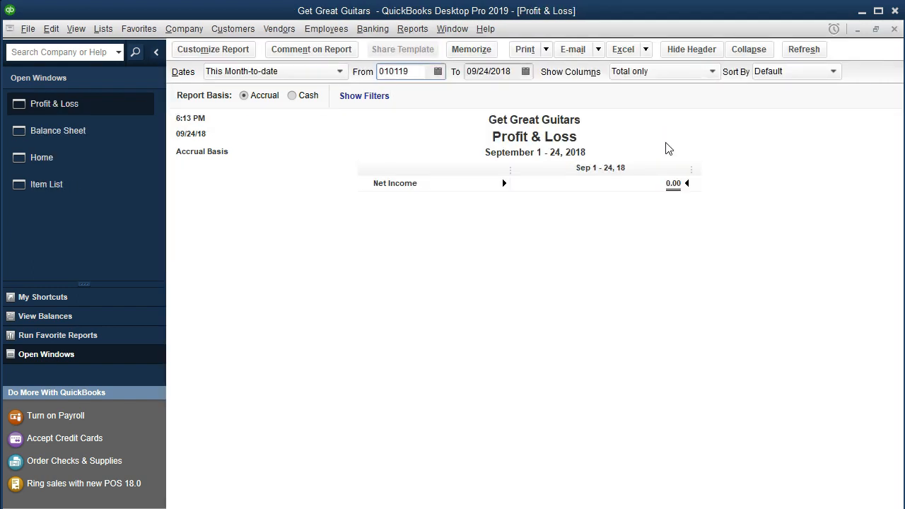
key(Tab)
text(12/31/2019)
key(Tab)
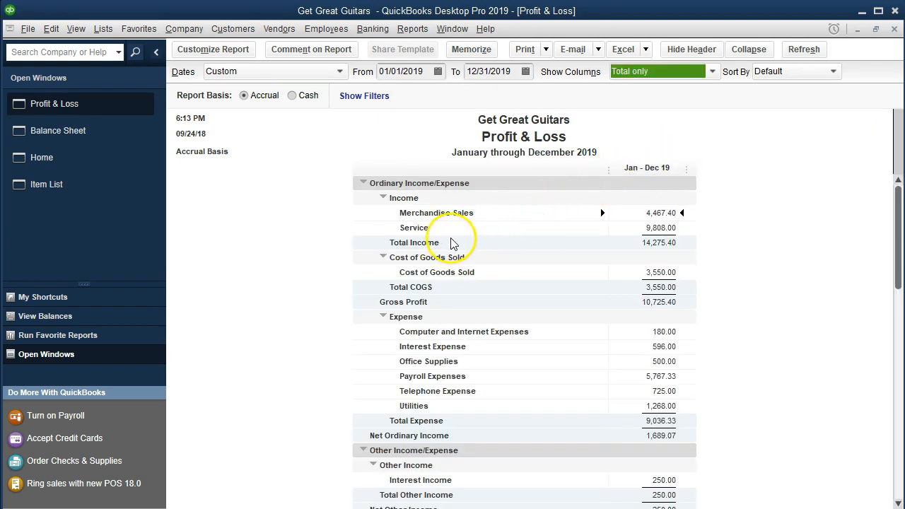
click(621, 228)
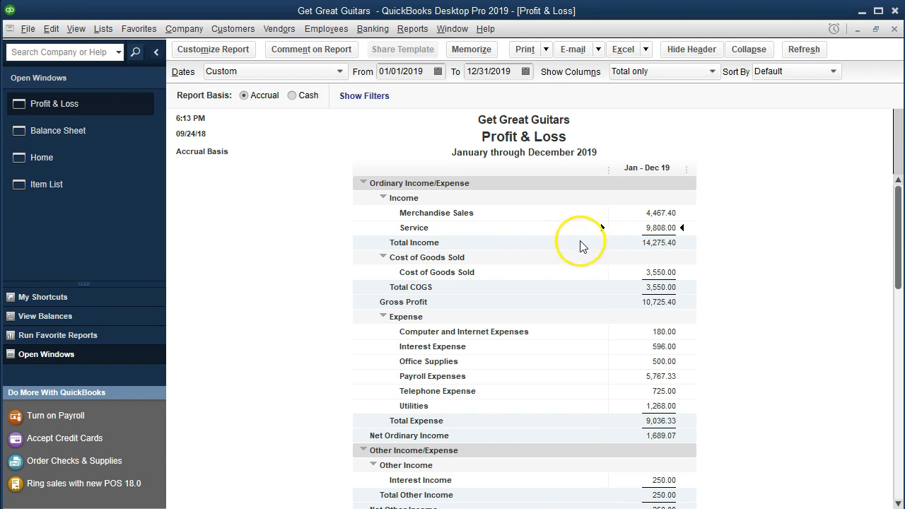
double_click(642, 226)
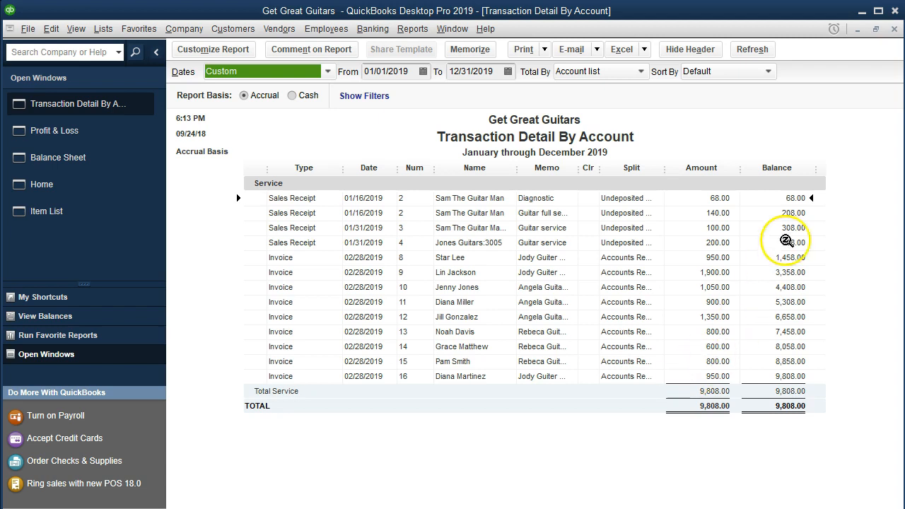
click(894, 29)
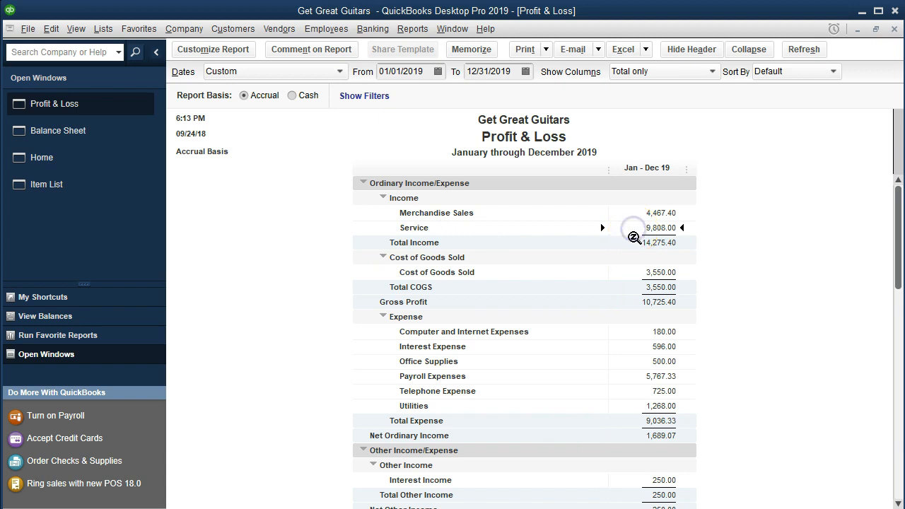
double_click(623, 224)
click(400, 139)
Run Sales by Item Detail for 01/01/2019 through 12/31/2019
click(408, 32)
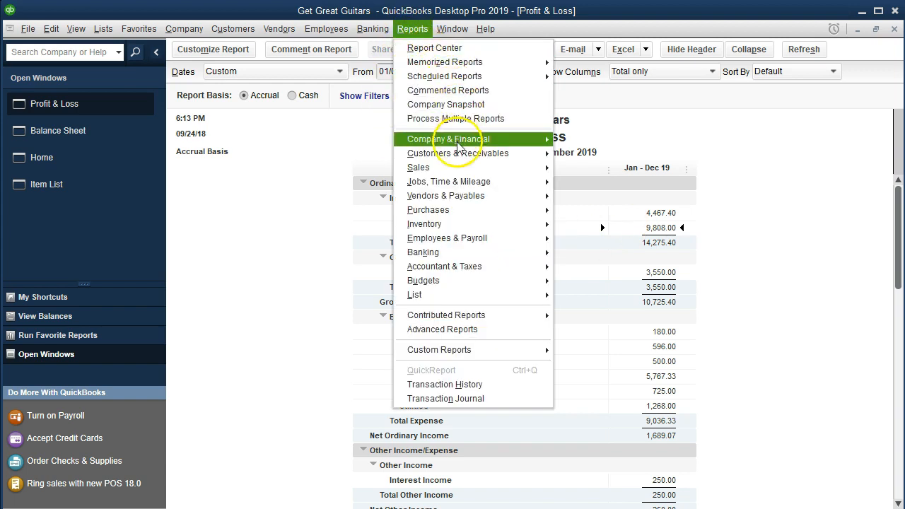
mouse_move(507, 173)
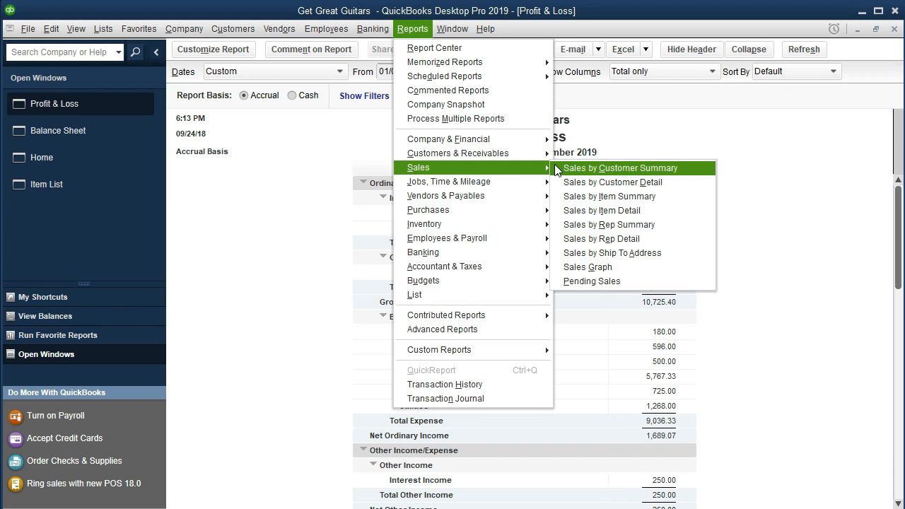
click(647, 213)
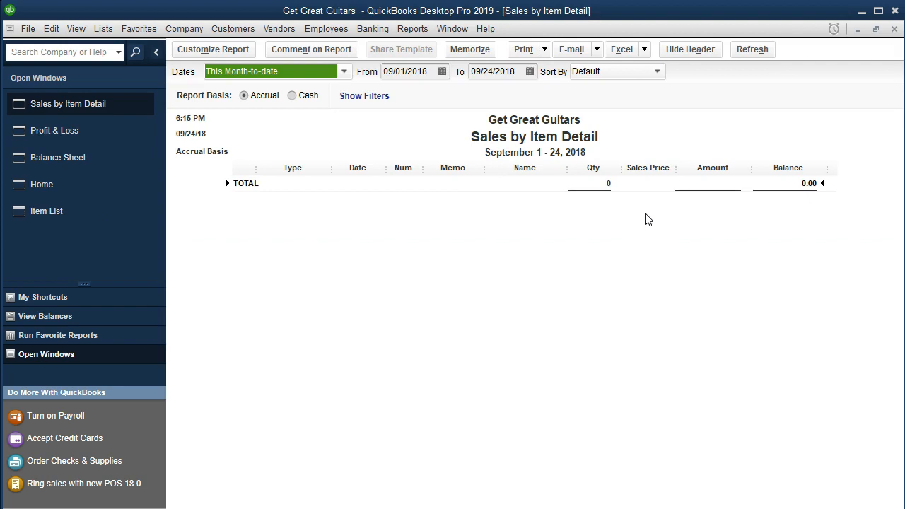
key(Tab)
text(01/01/201)
text(9)
key(Tab)
text(123119)
key(Tab)
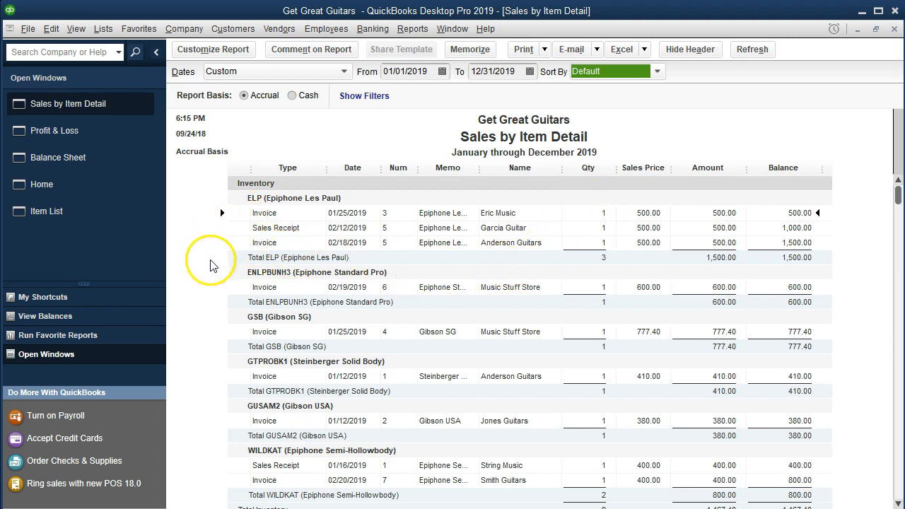
Scroll through Sales by Item Detail to check the lesson invoices and 14,275.40 total
scroll(230, 276, down, 3)
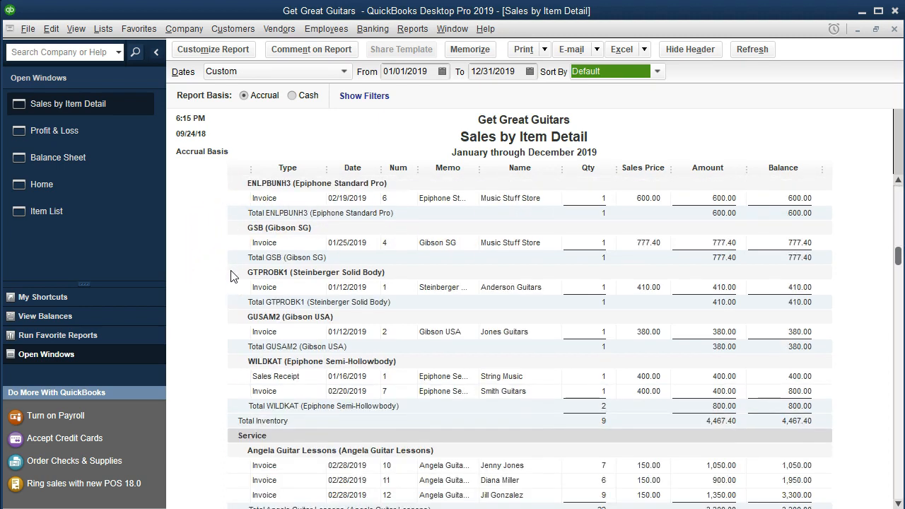
scroll(230, 276, up, 3)
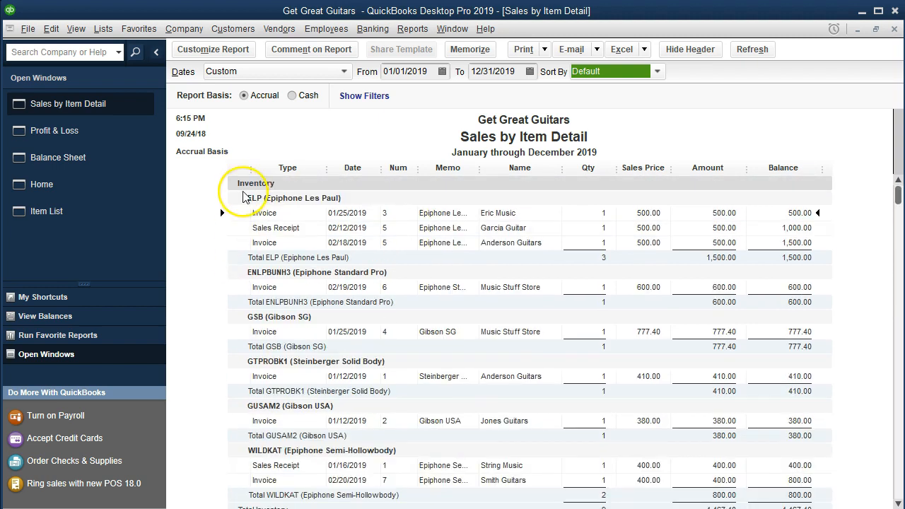
scroll(218, 297, down, 5)
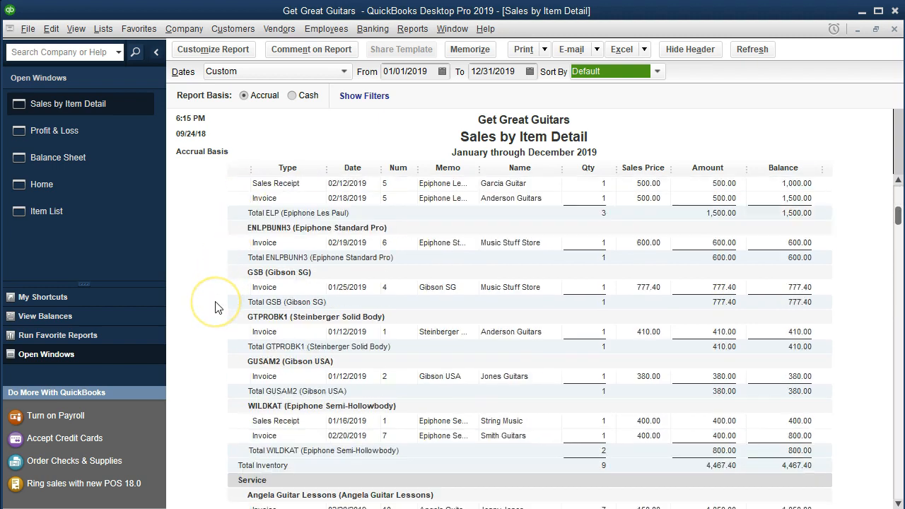
scroll(218, 308, down, 3)
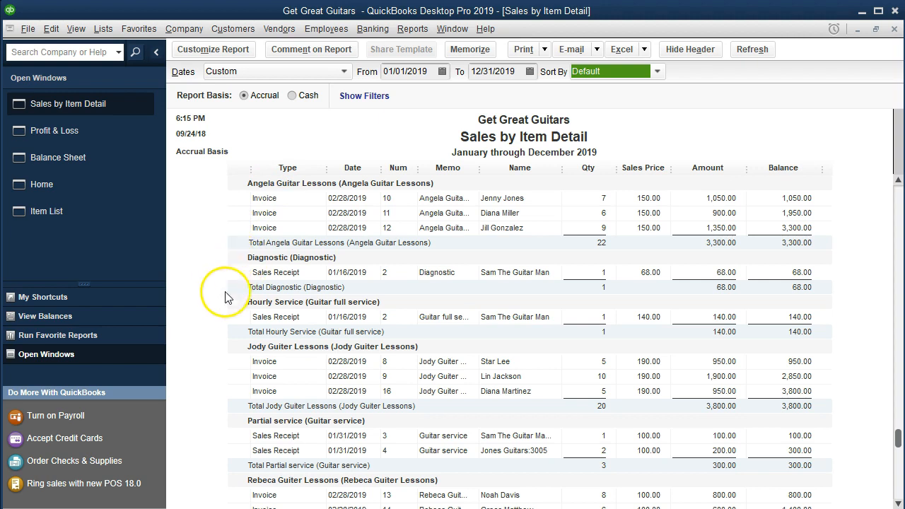
scroll(227, 341, down, 1)
scroll(238, 315, down, 1)
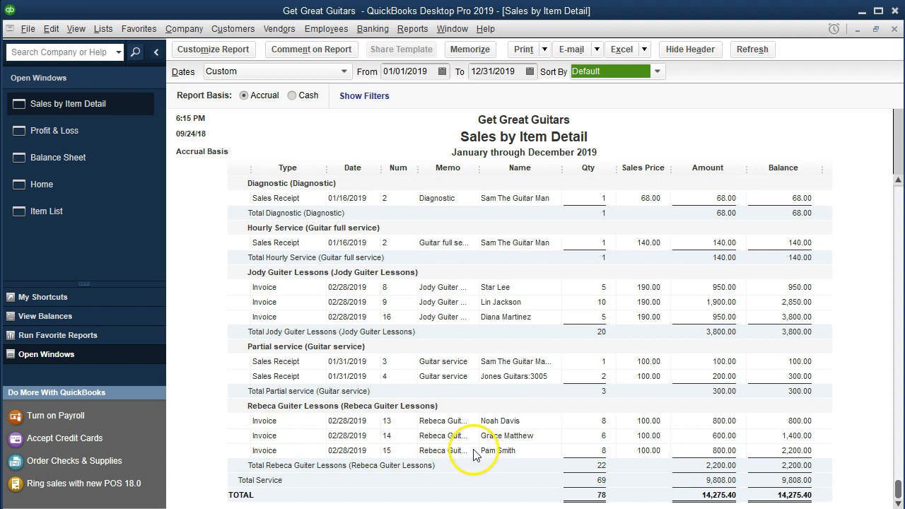
click(652, 457)
click(597, 434)
Switch to the Profit & Loss report, then to the Balance Sheet
click(111, 134)
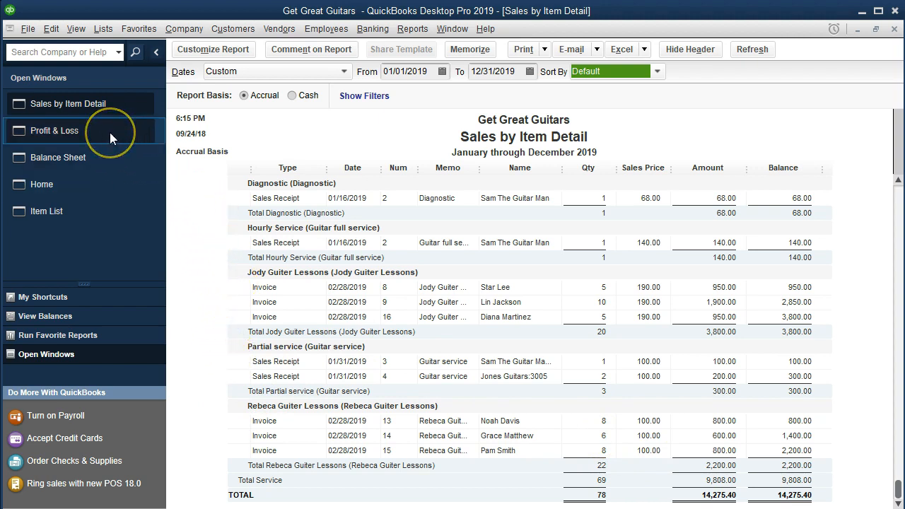
click(110, 133)
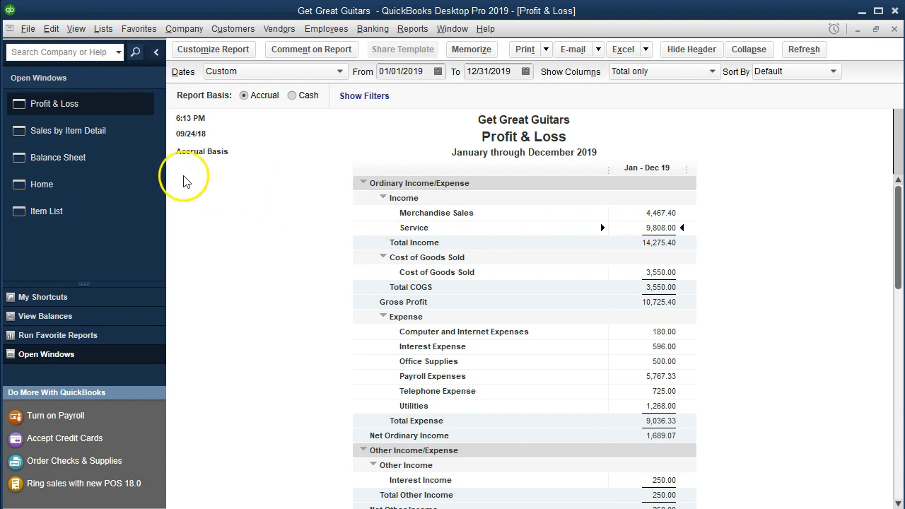
click(109, 170)
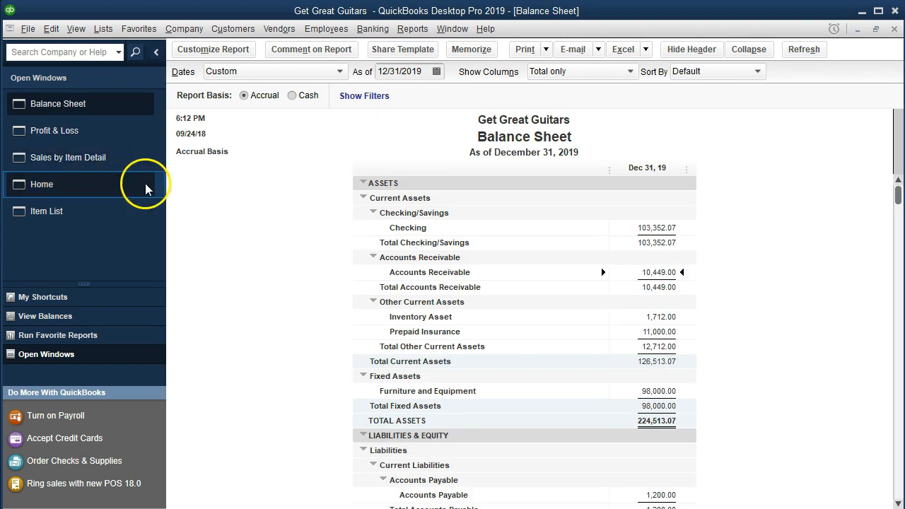
From the Balance Sheet, run the Customers & Receivables Customer Balance Detail report
double_click(630, 275)
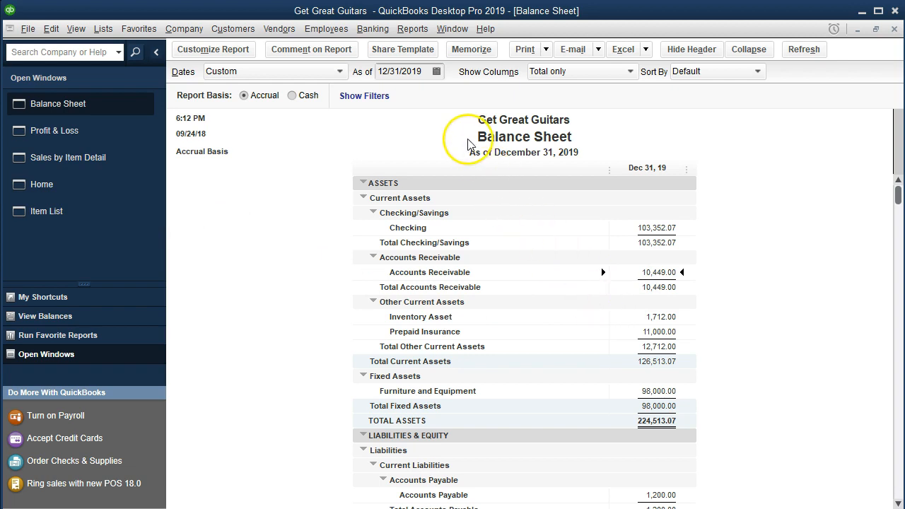
click(413, 28)
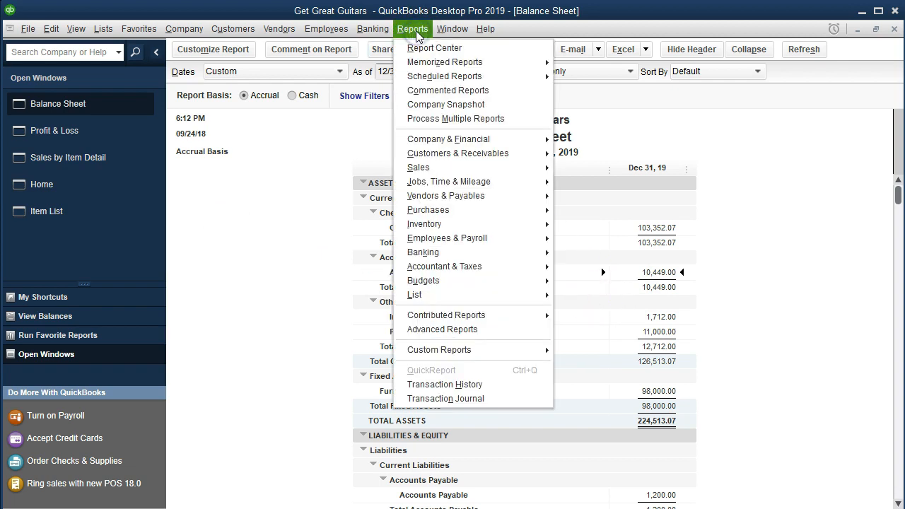
mouse_move(527, 153)
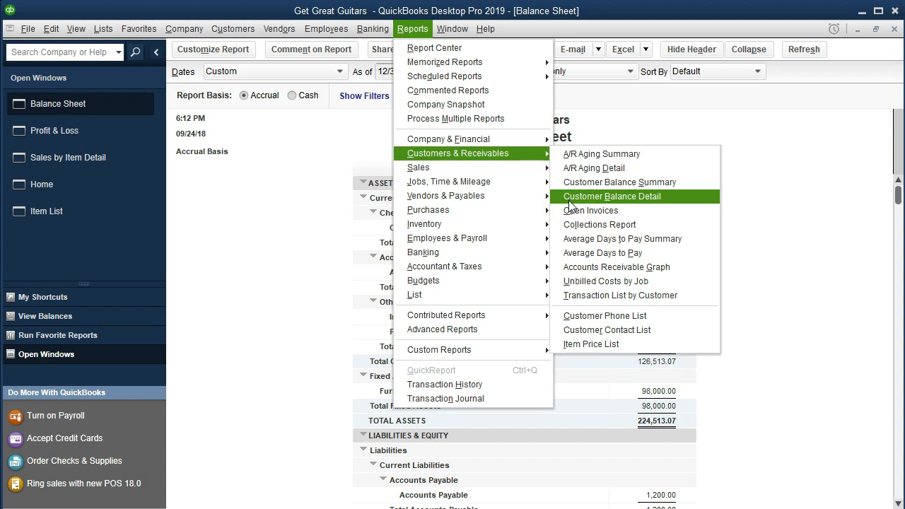
click(685, 197)
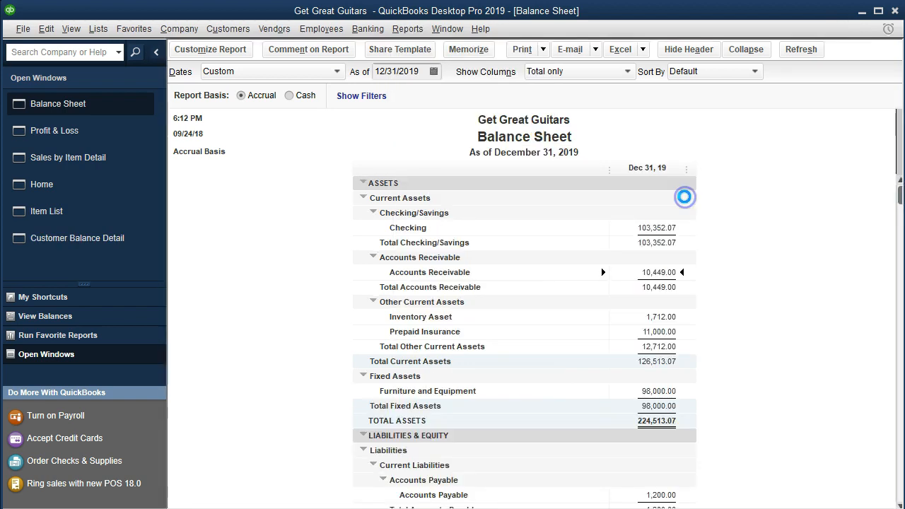
Find and mark the invoice 16 and invoice 11 rows in the Customer Balance Detail report
scroll(409, 291, down, 1)
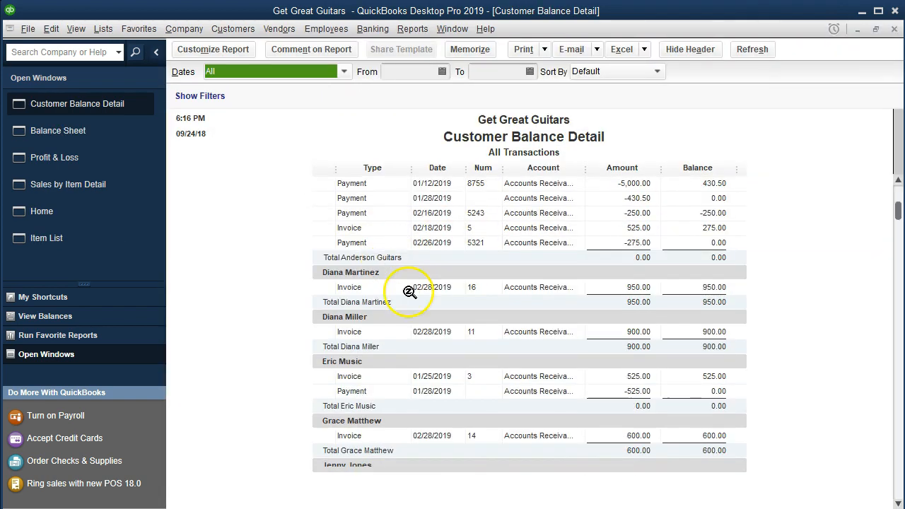
scroll(409, 291, down, 10)
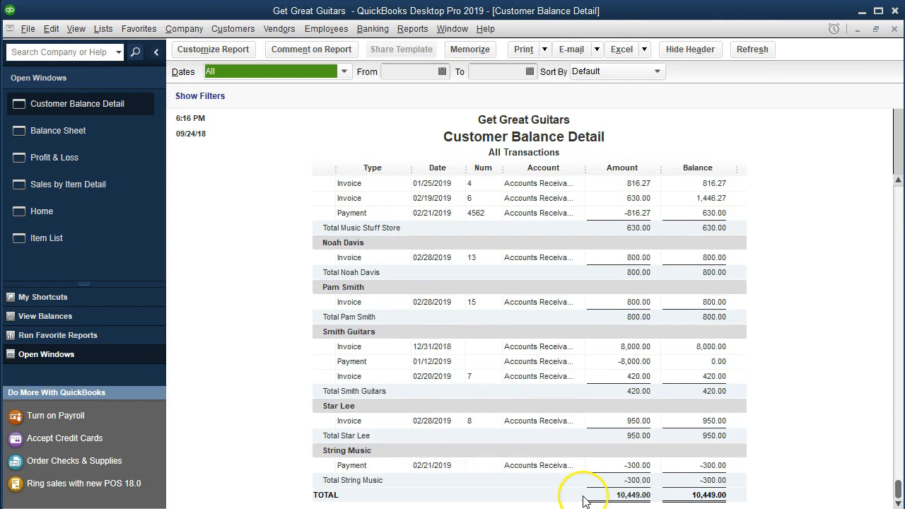
scroll(560, 469, up, 6)
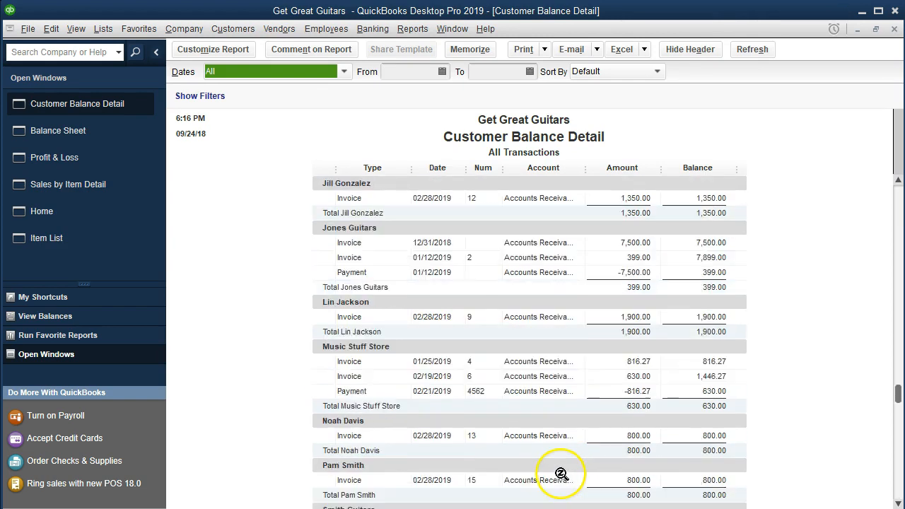
scroll(273, 375, up, 5)
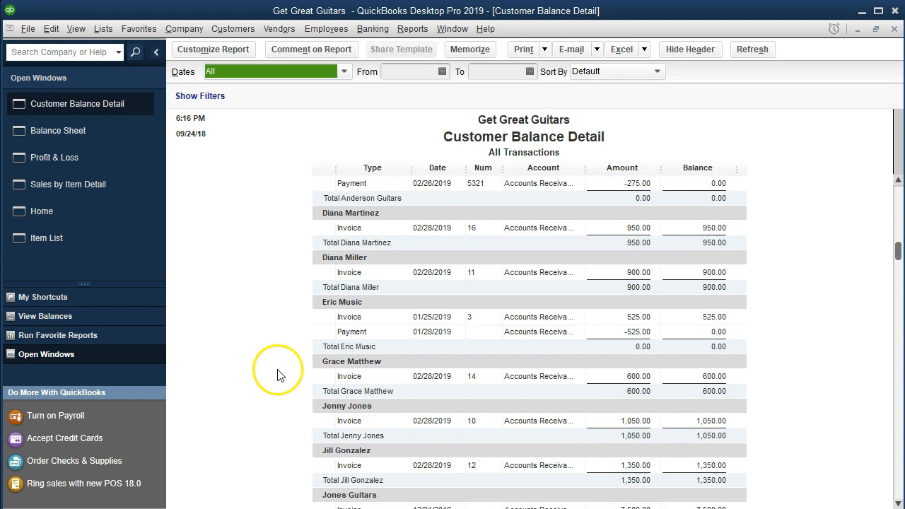
scroll(273, 290, down, 1)
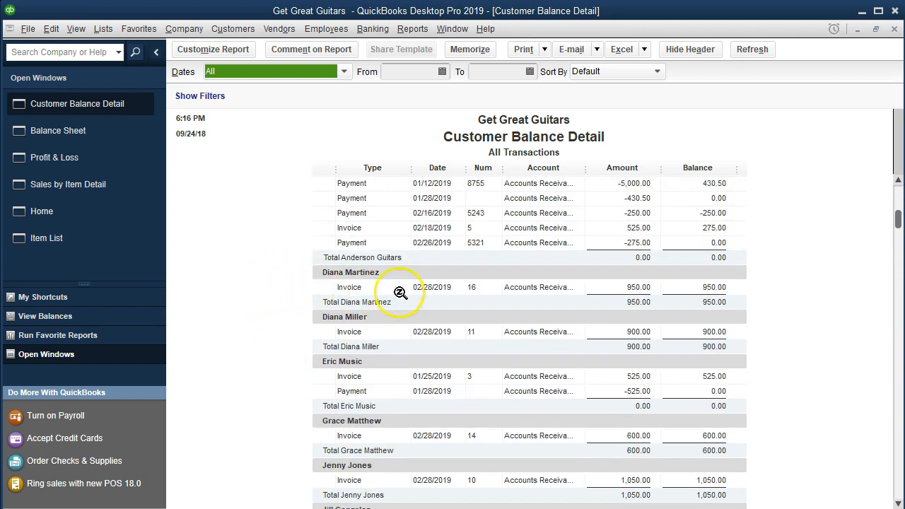
click(643, 287)
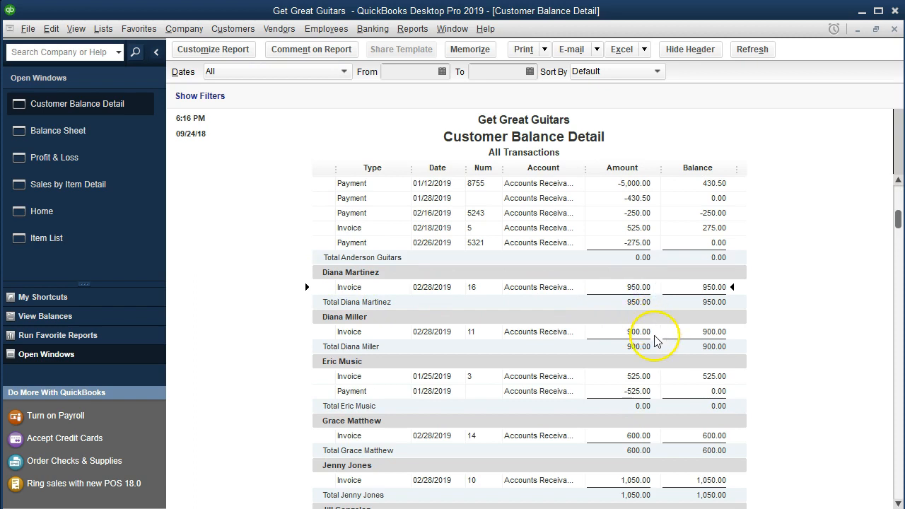
click(650, 337)
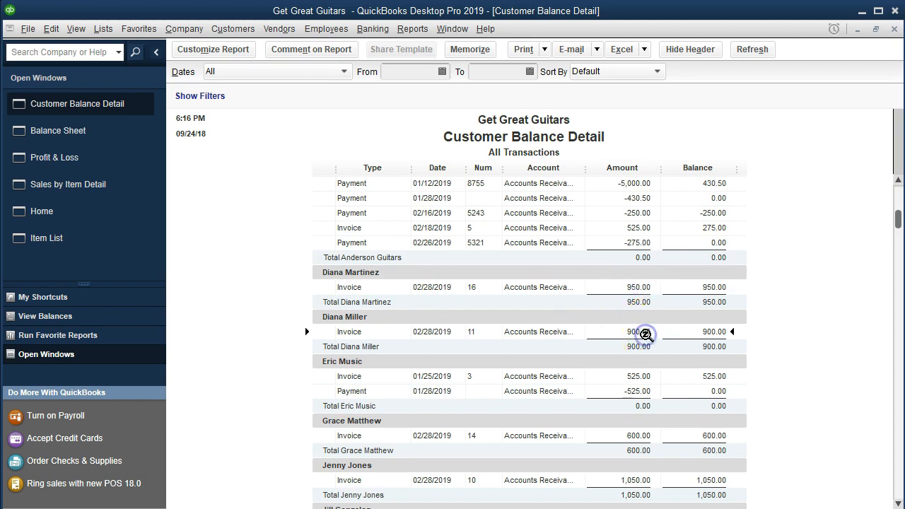
Mark the invoice 14 row and confirm the 10,449.00 report total matches Accounts Receivable
scroll(646, 335, down, 1)
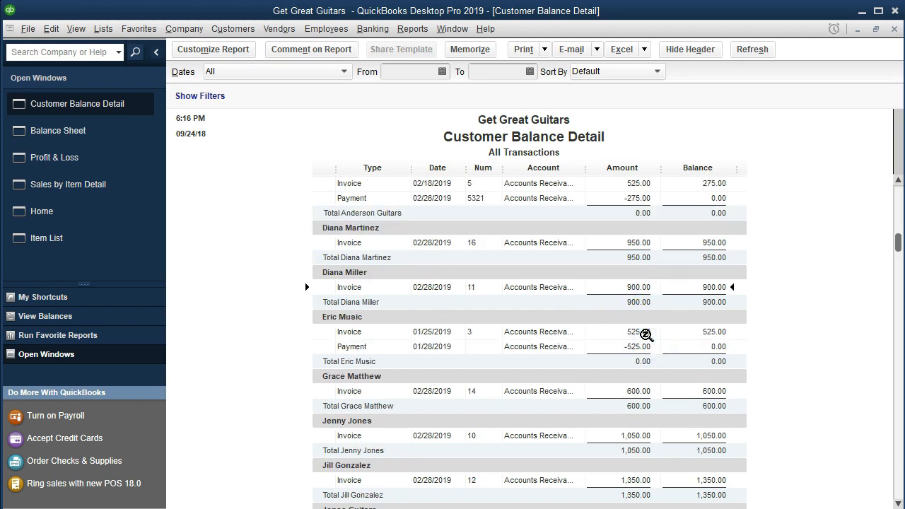
scroll(645, 335, down, 2)
click(457, 308)
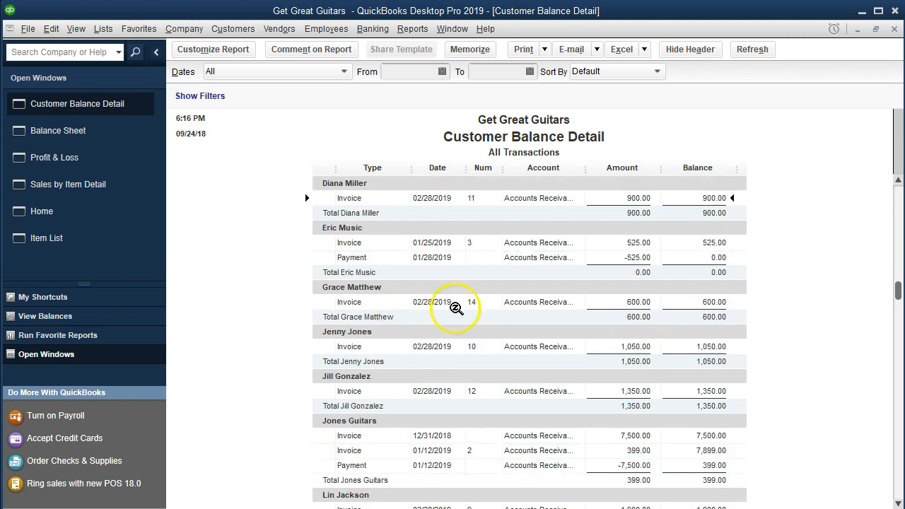
scroll(639, 304, down, 1)
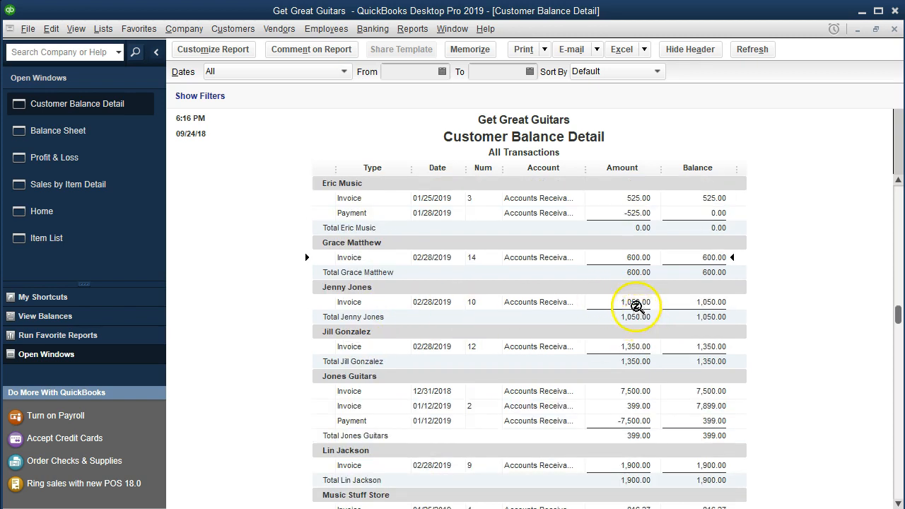
scroll(637, 307, down, 1)
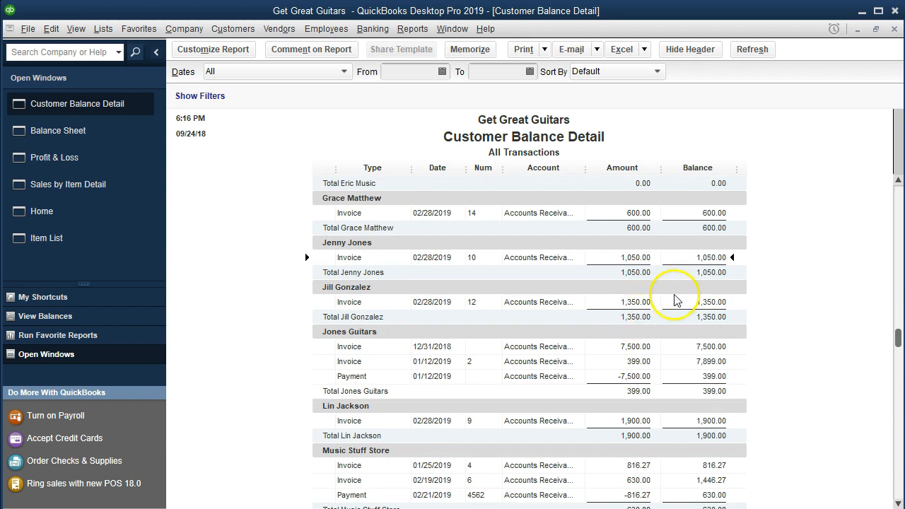
scroll(673, 300, down, 1)
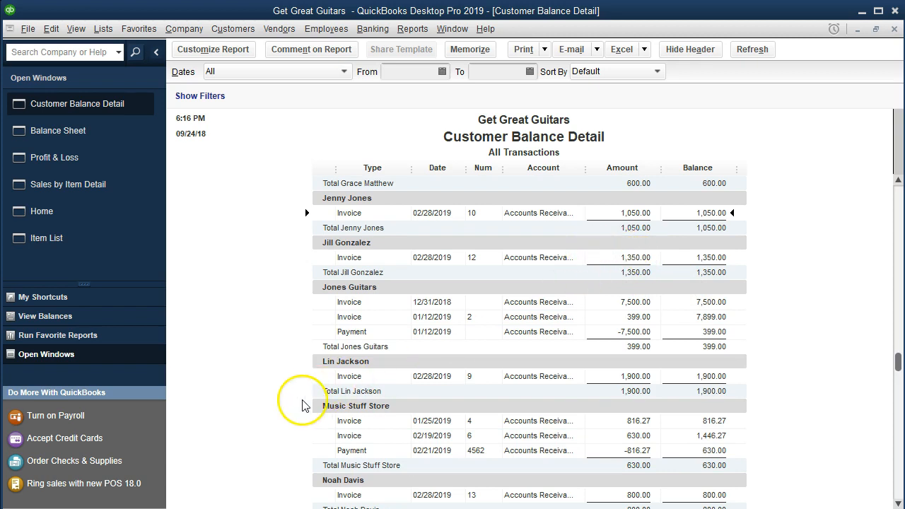
scroll(345, 376, down, 3)
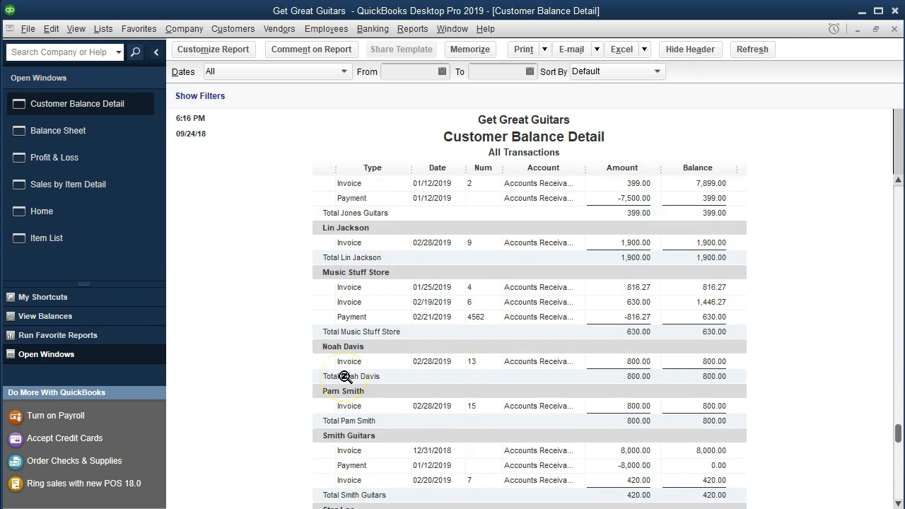
scroll(345, 376, down, 2)
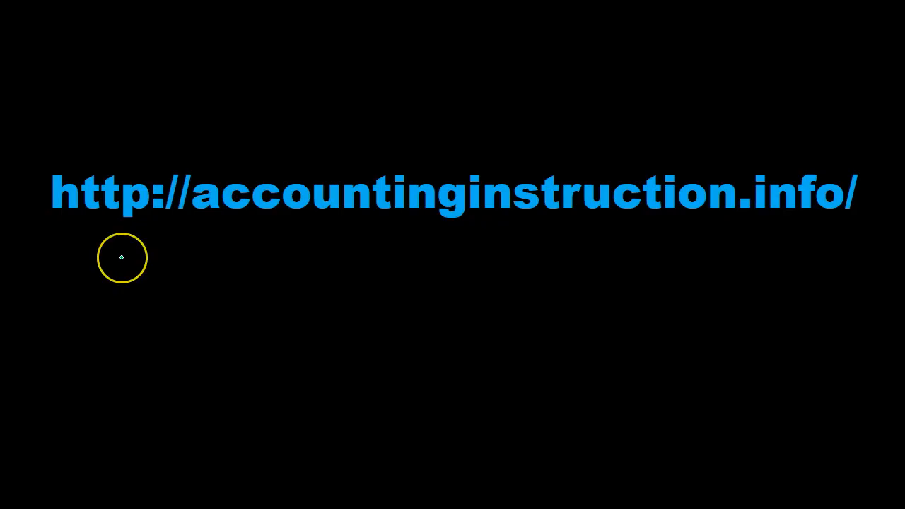